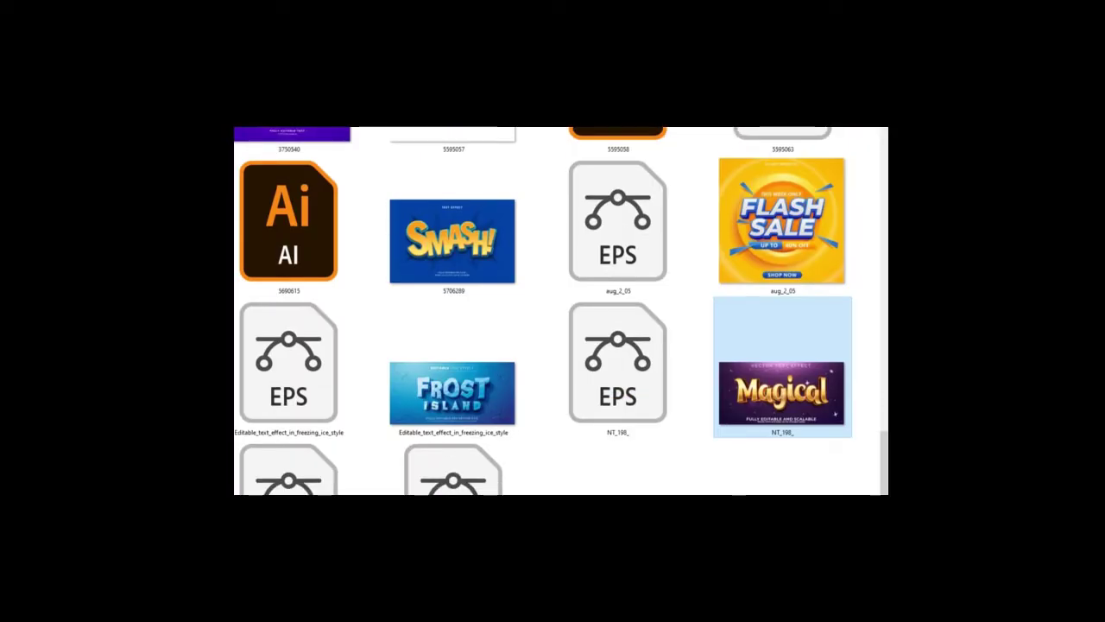
- Open the Magical design file and move the missing-fonts warning aside
ctrl+click(617, 362)
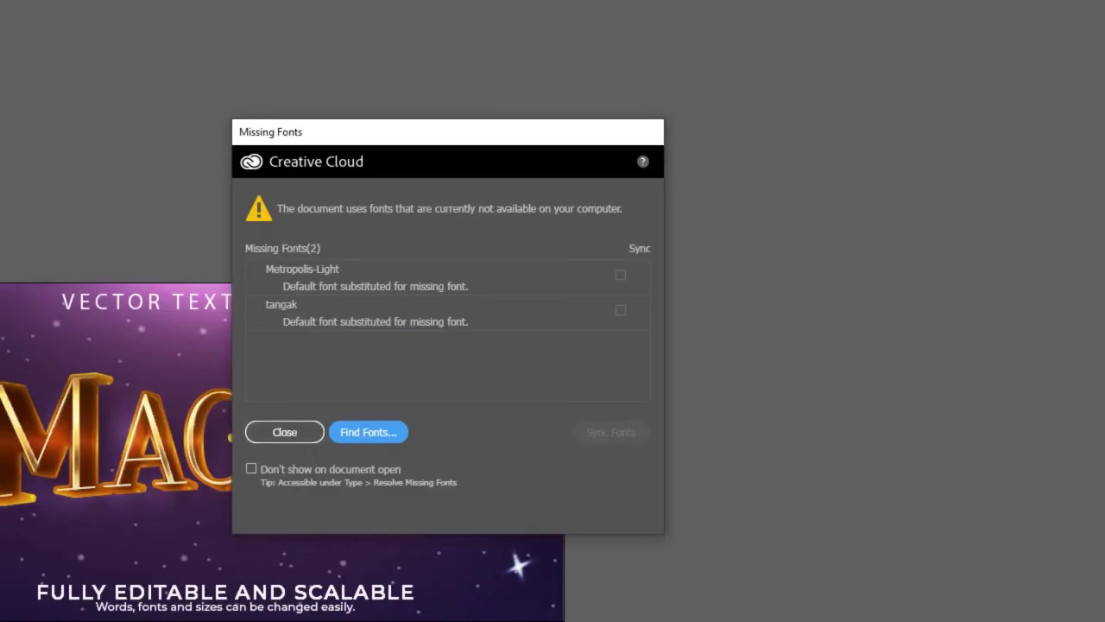
mouse_move(380, 131)
mouse_down()
mouse_move(726, 293)
mouse_move(739, 351)
mouse_up()
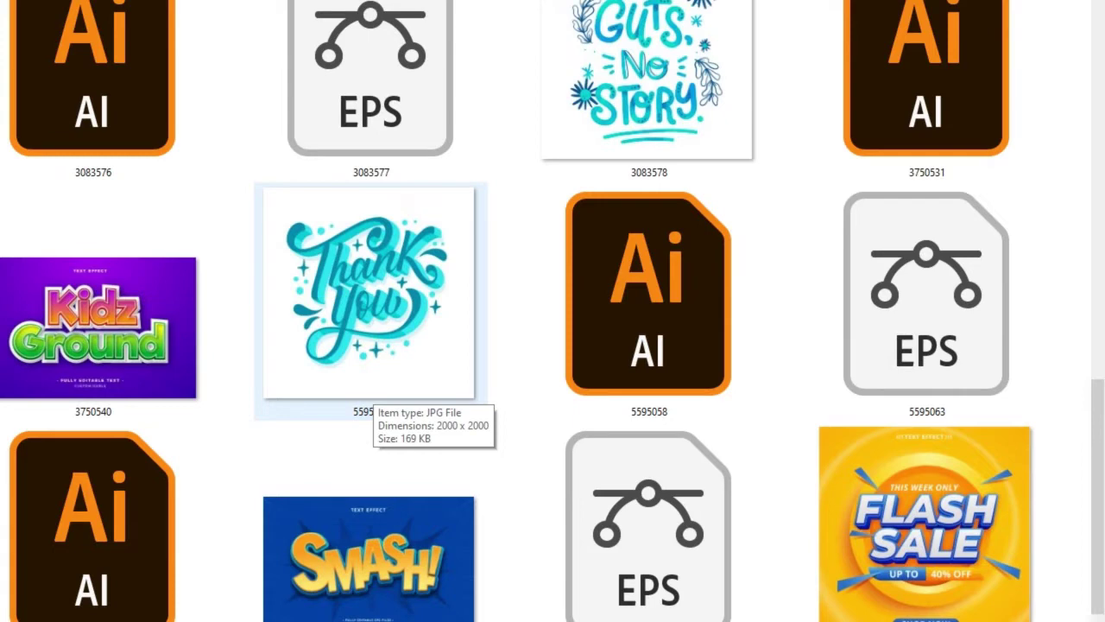
- Open the gold Magical EPS design from the end of the text-effects folder
scroll(553, 311, down, 5)
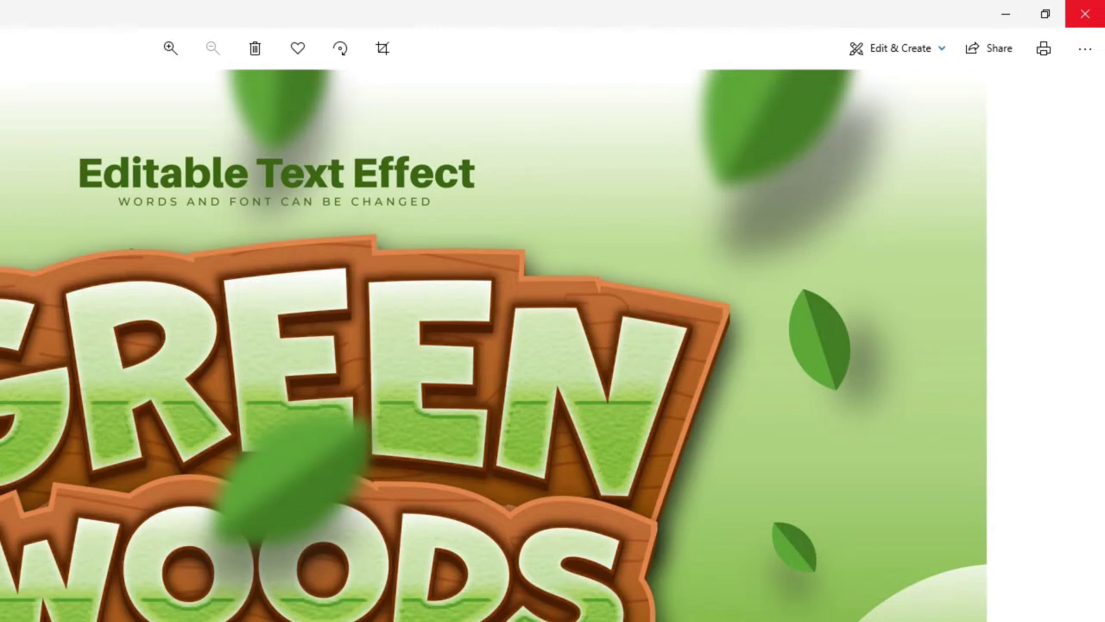
click(1085, 14)
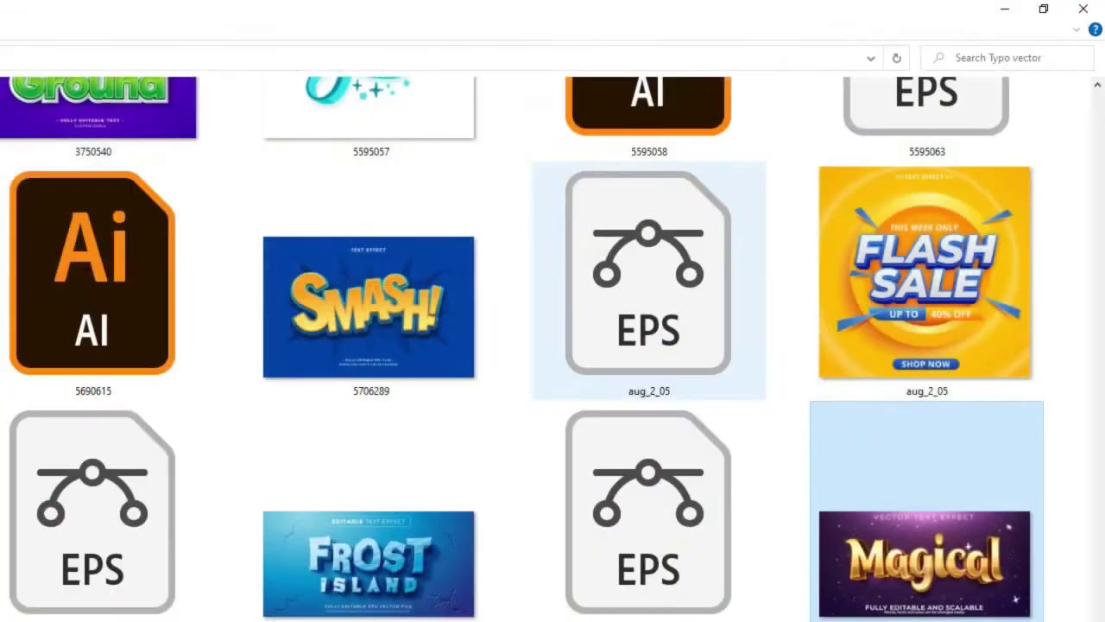
scroll(648, 388, down, 1)
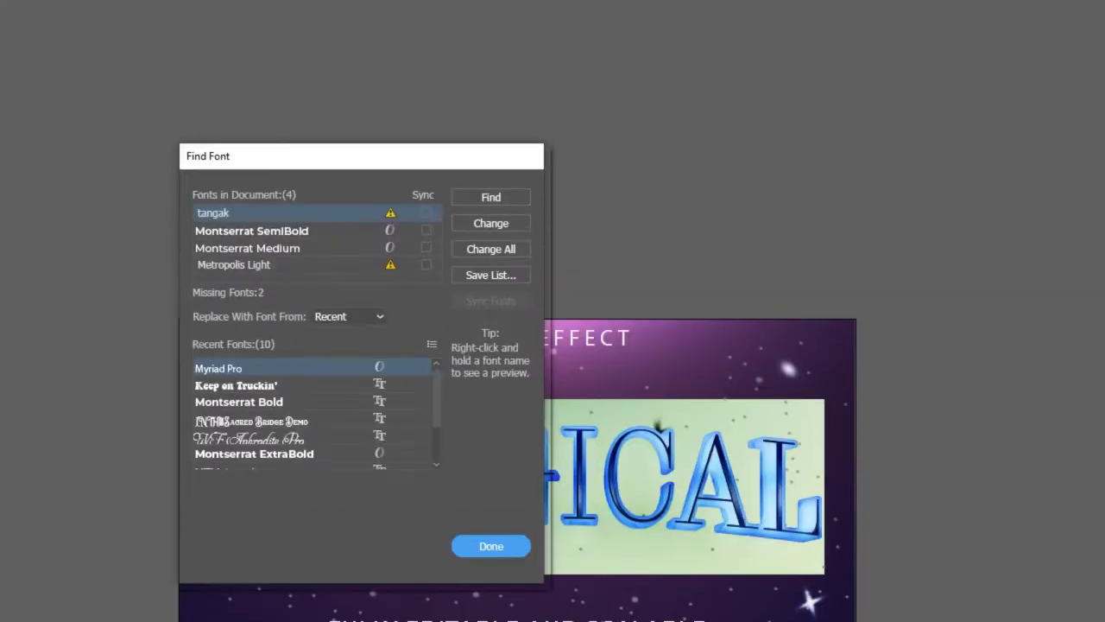
- Move the missing-font dialog off the gold Magical artwork
drag(446, 158, 829, 183)
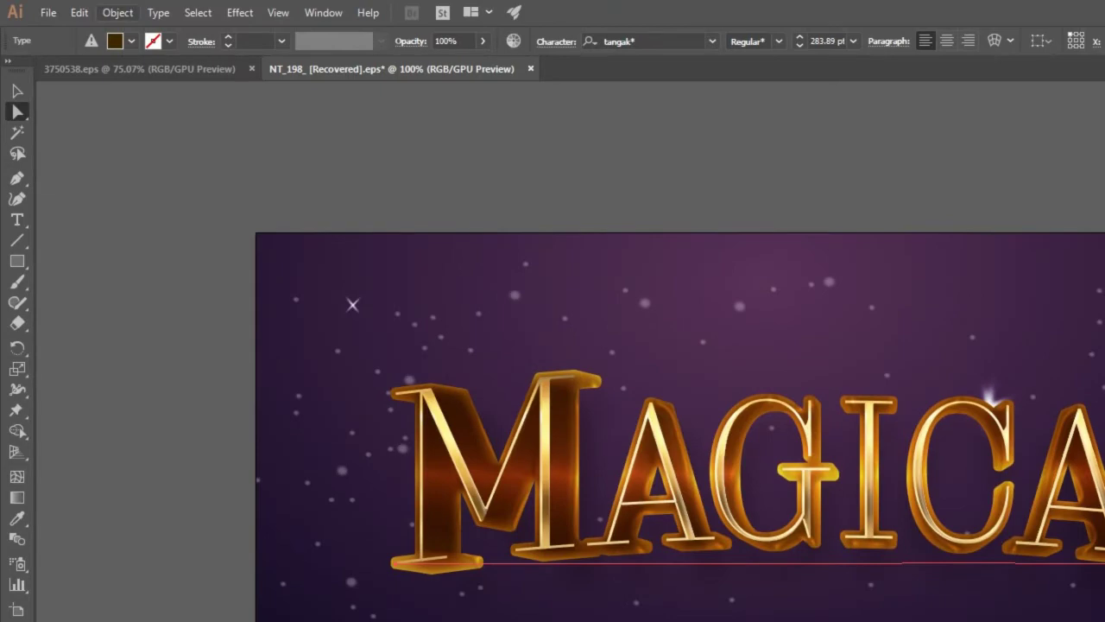
- Open Find Font and list System fonts as the replacement source
click(158, 12)
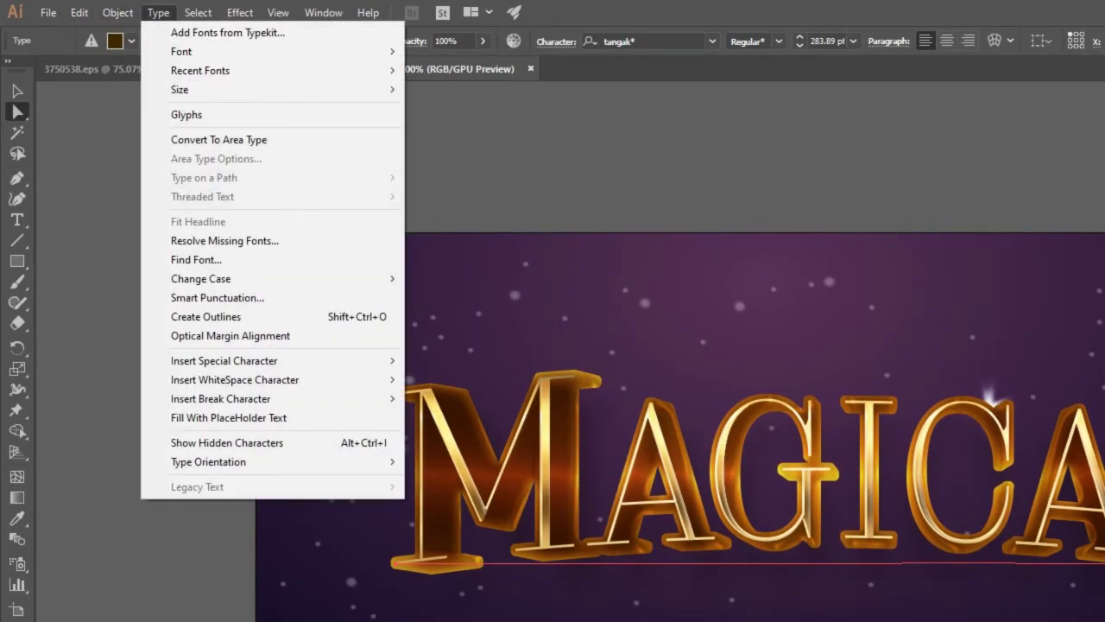
click(196, 259)
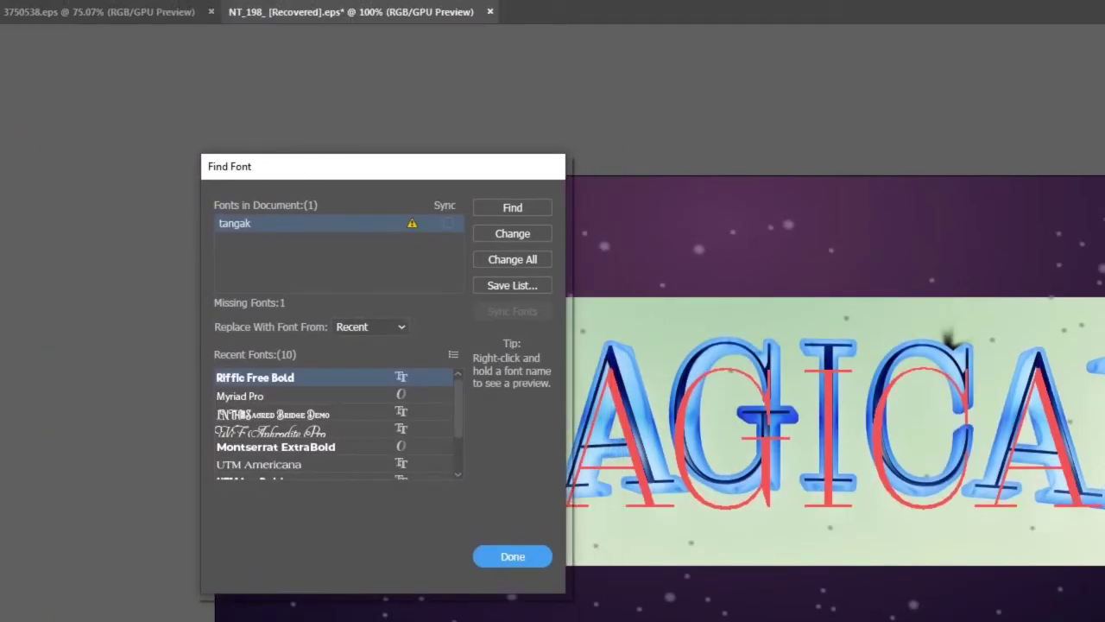
click(369, 327)
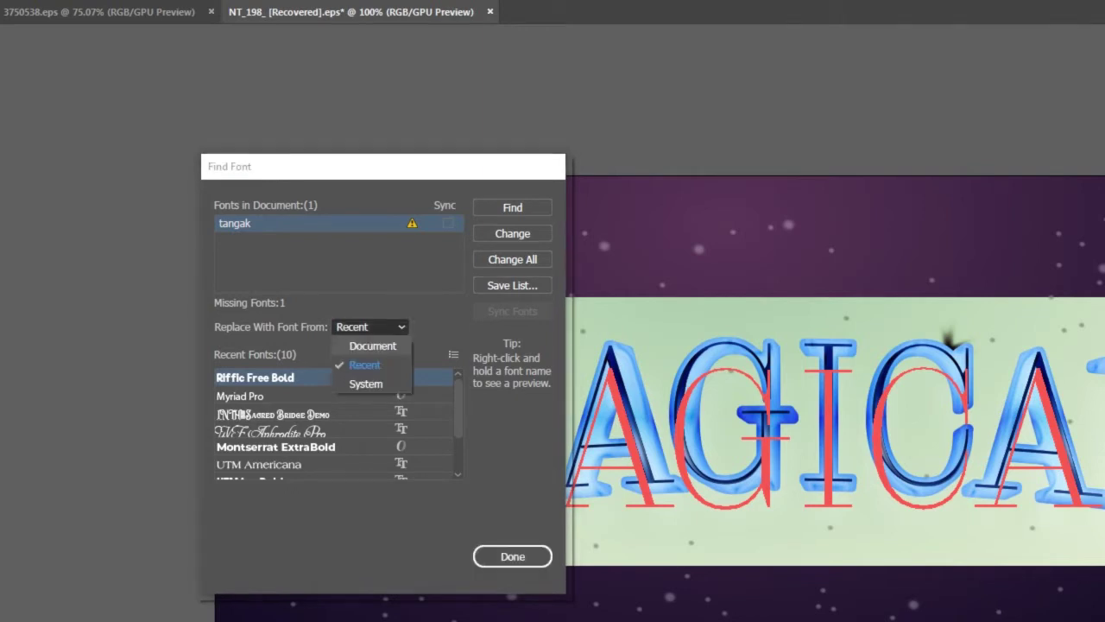
click(365, 383)
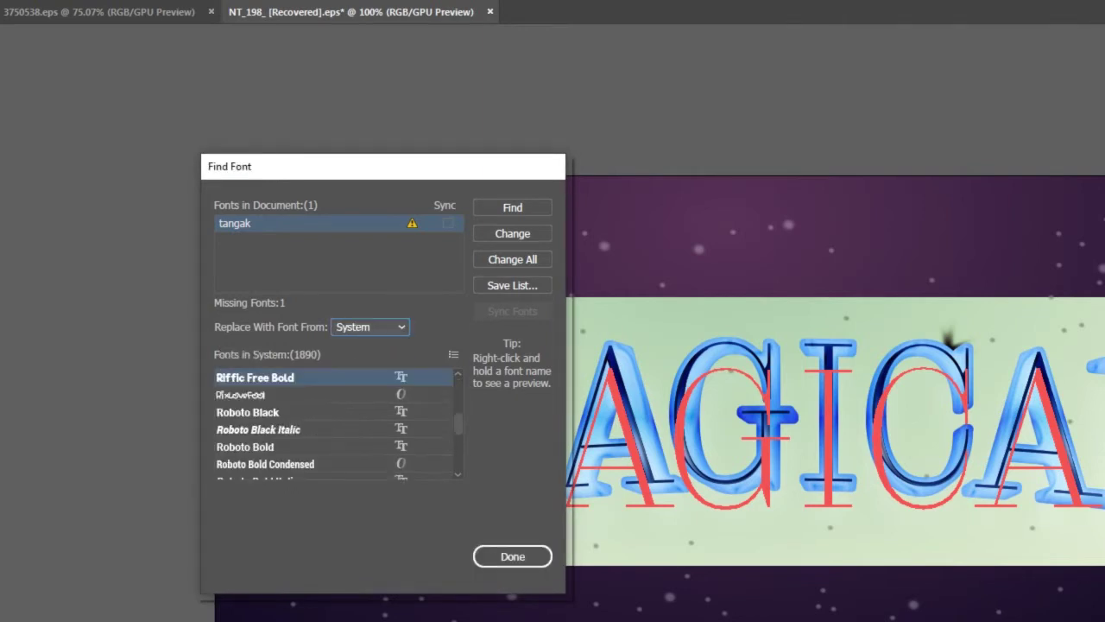
scroll(335, 423, down, 2)
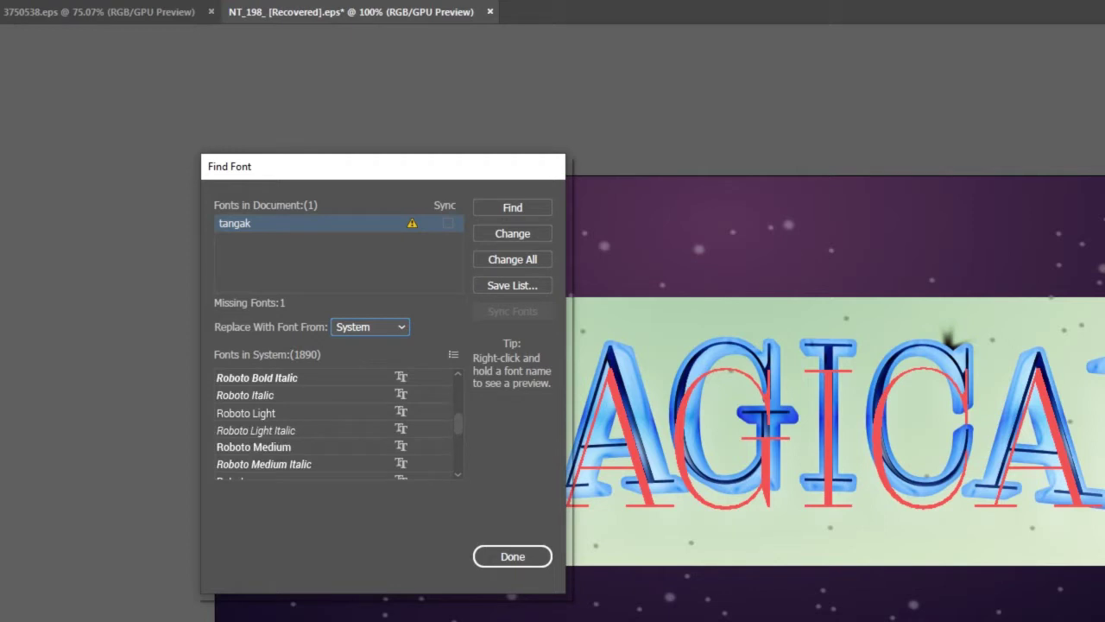
- Switch the replacement font source to Recent, then to Document
click(370, 326)
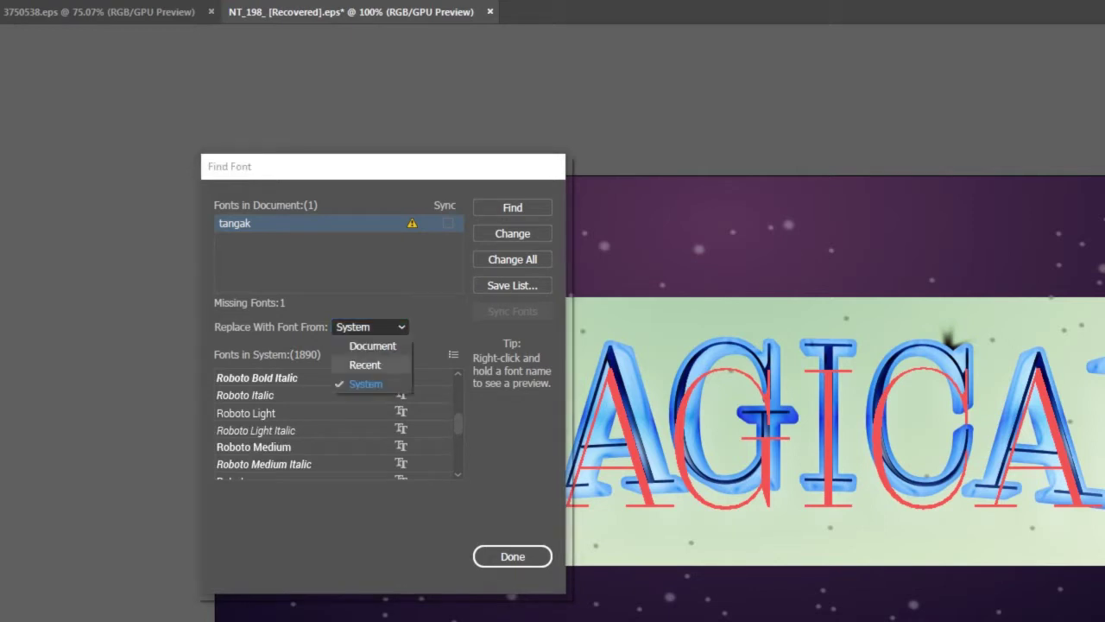
key(Escape)
key(Up)
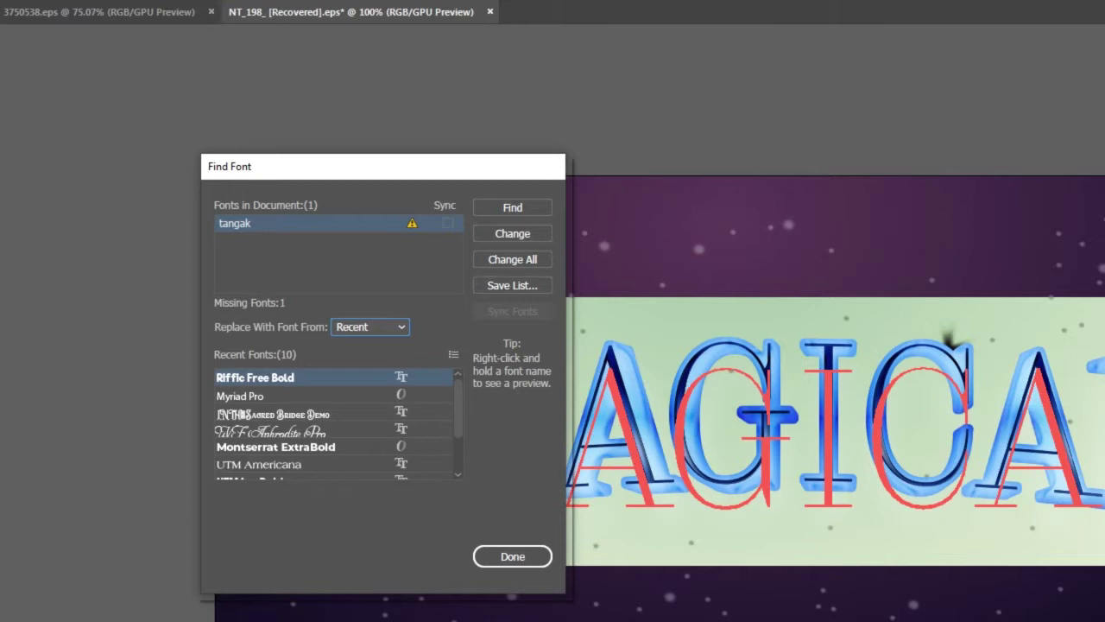
click(369, 327)
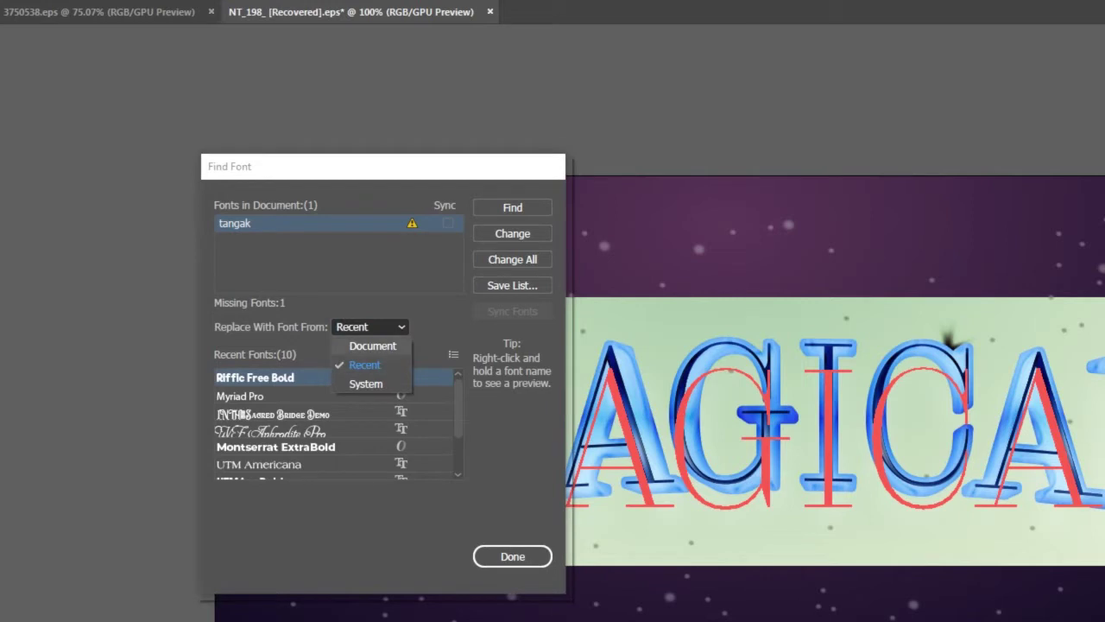
click(369, 345)
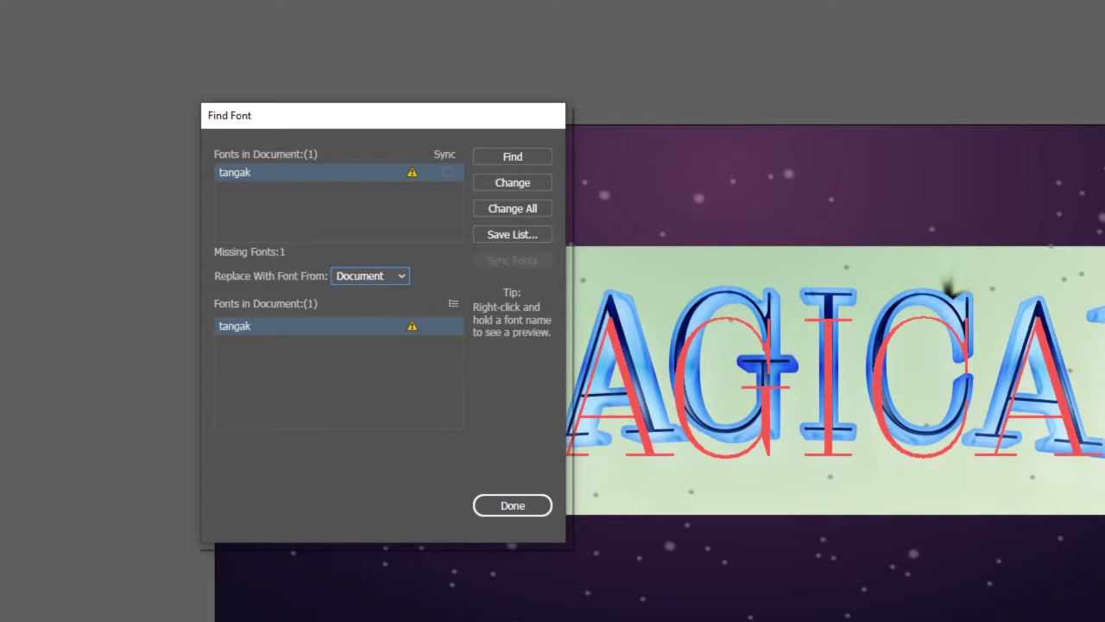
- Replace the missing tangak font with Zilla Slab Bold from the System fonts
click(369, 275)
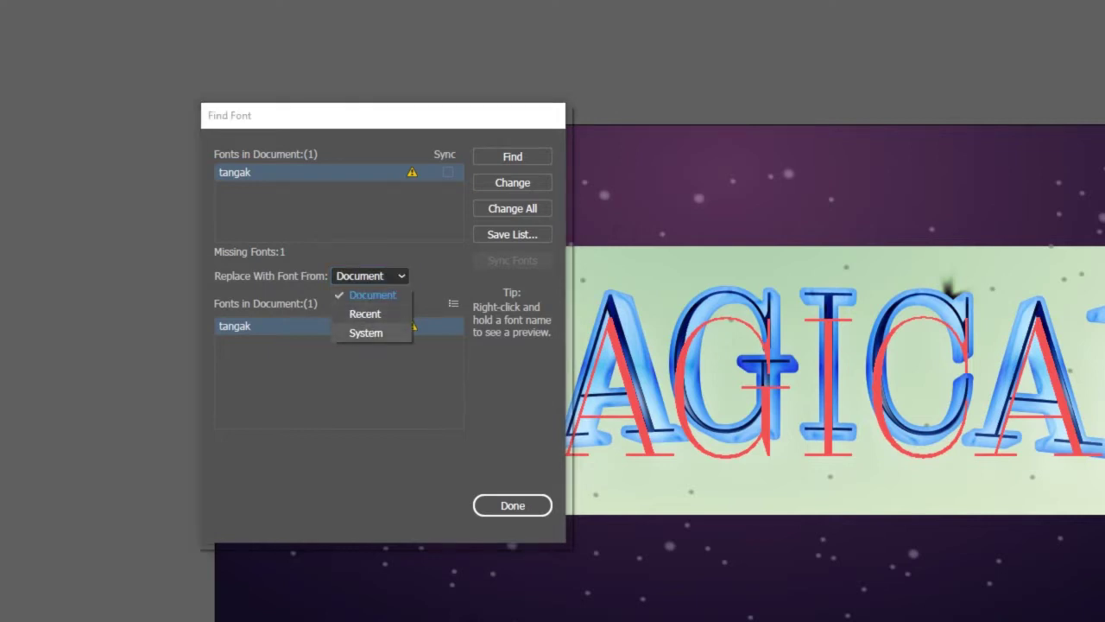
click(366, 332)
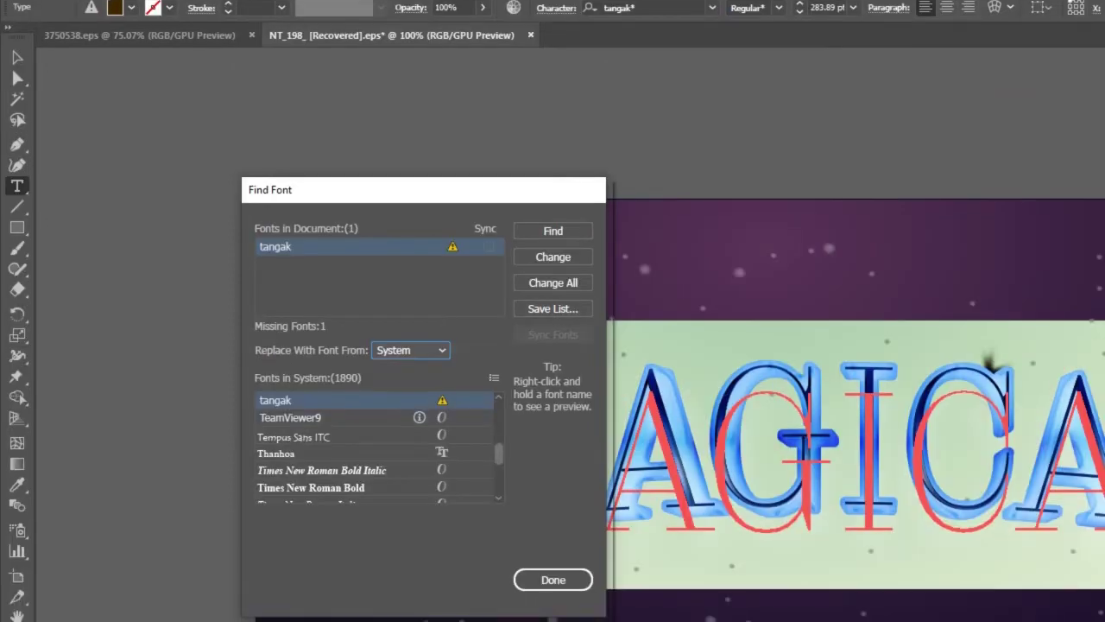
scroll(375, 449, down, 5)
scroll(375, 449, down, 3)
scroll(375, 449, down, 3)
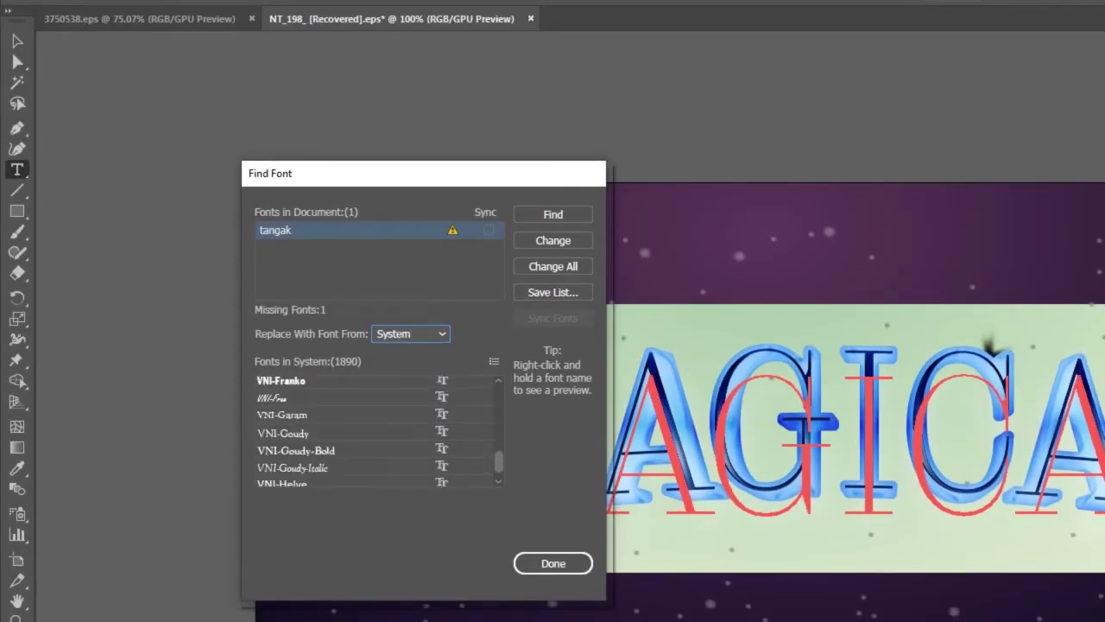
scroll(376, 427, down, 5)
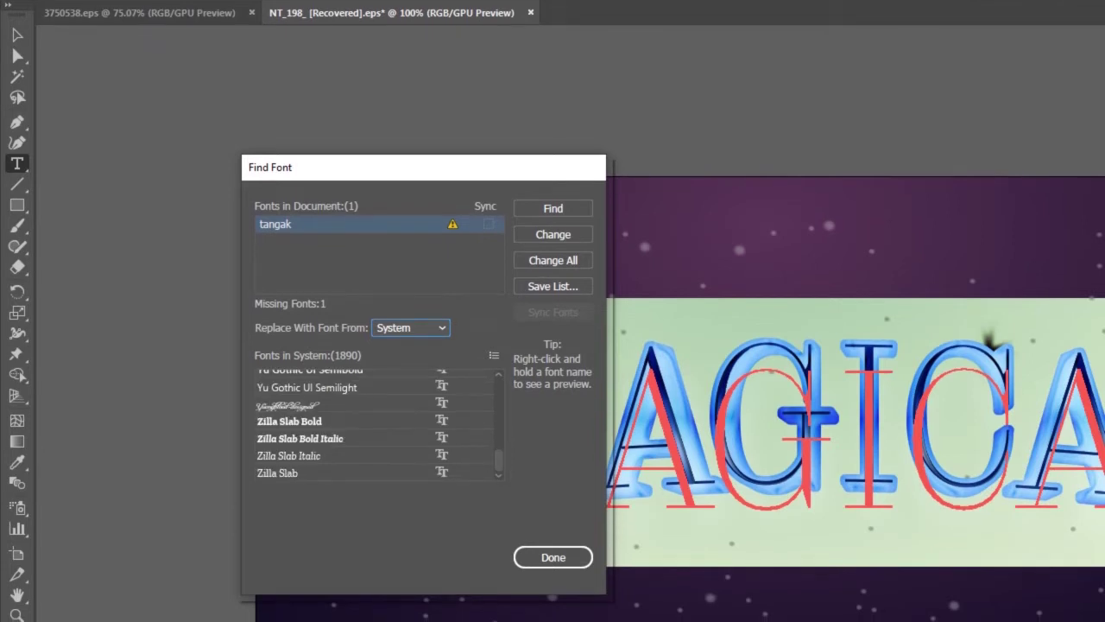
click(289, 420)
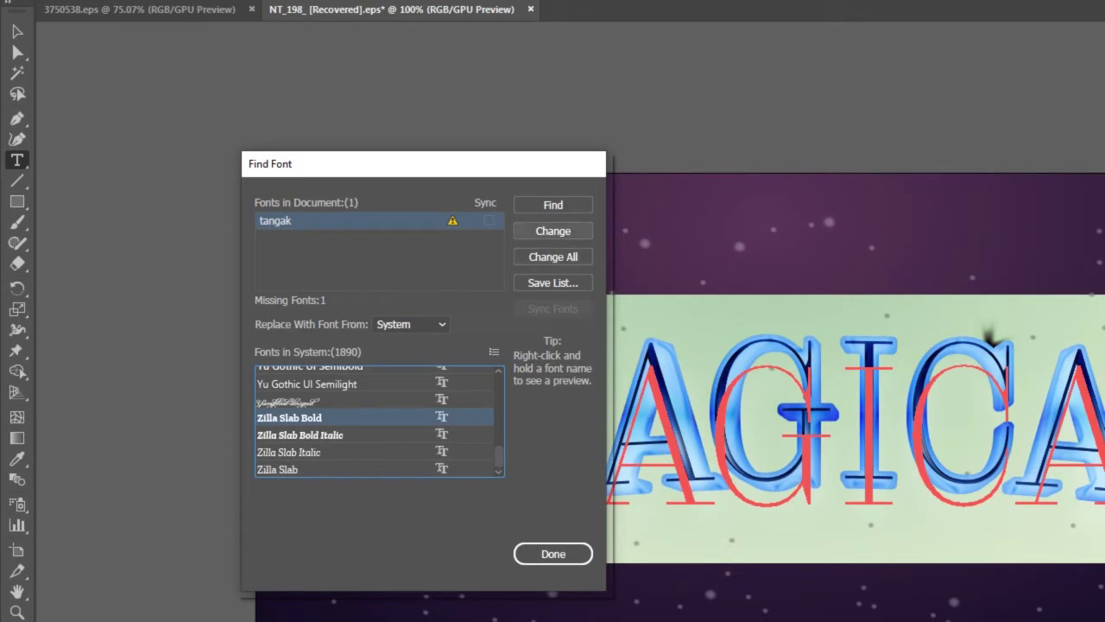
click(553, 231)
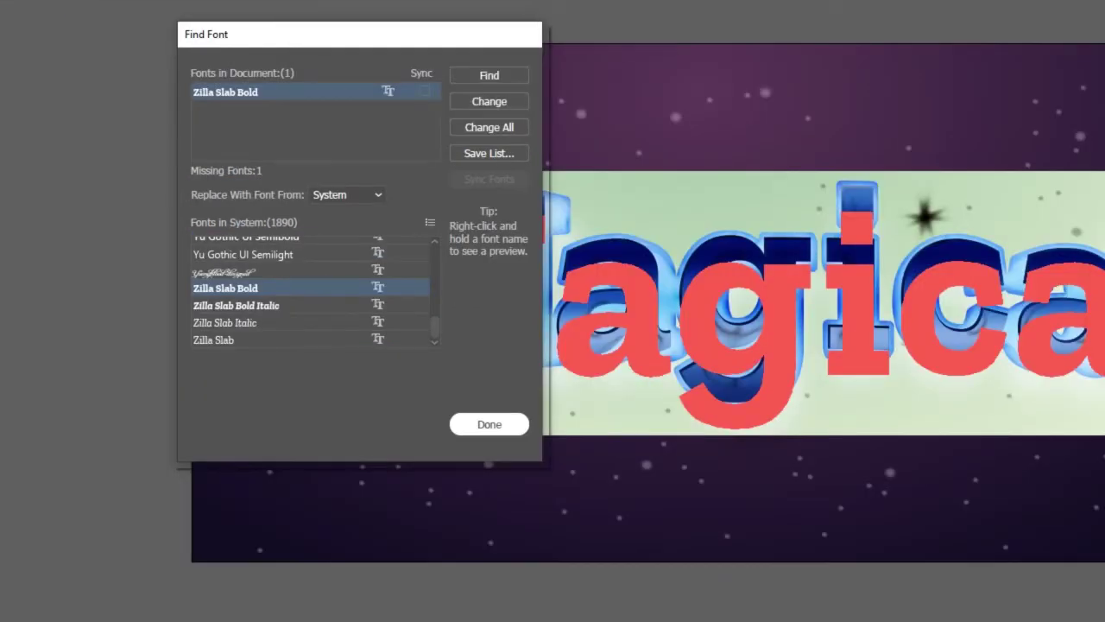
key(Return)
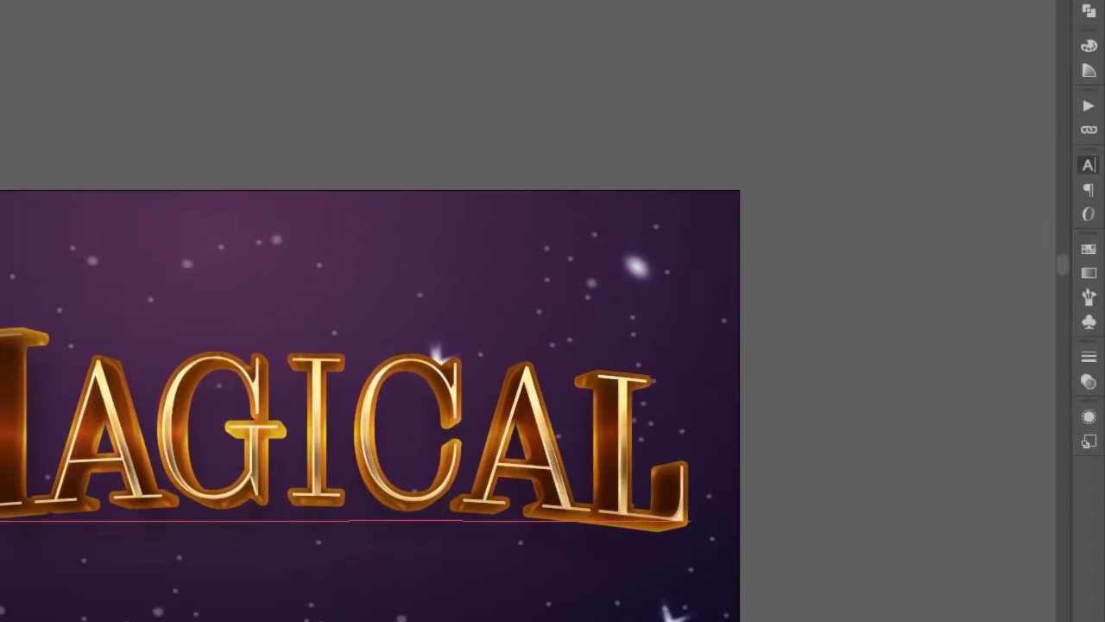
- Apply the UTM Avo font to the MAGICAL headline via the Character panel
key(ctrl+t)
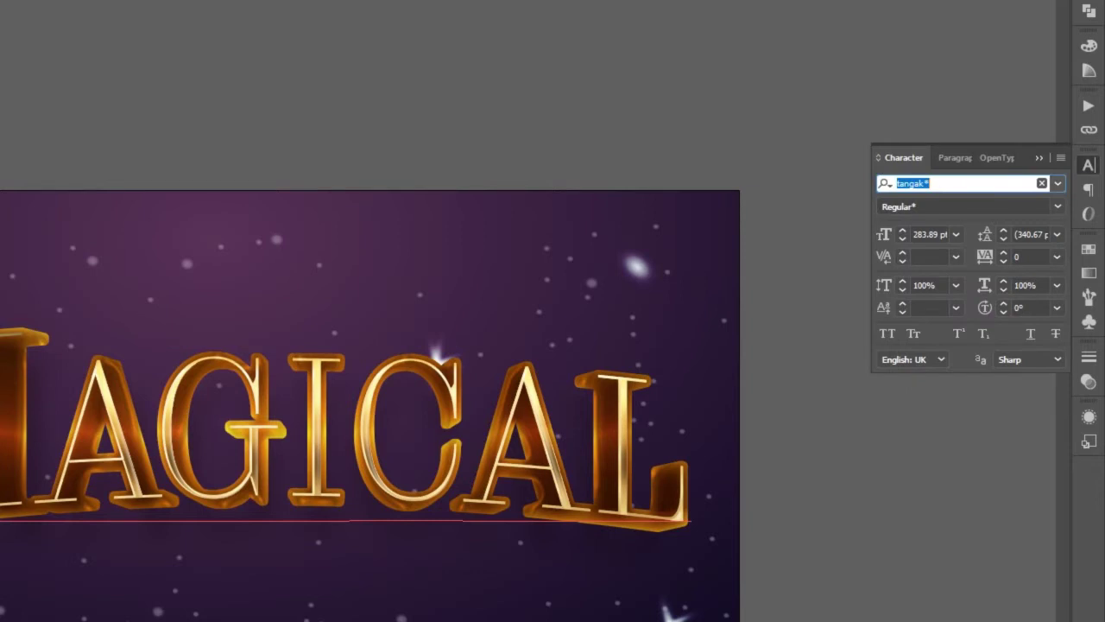
text(u)
text(tm av)
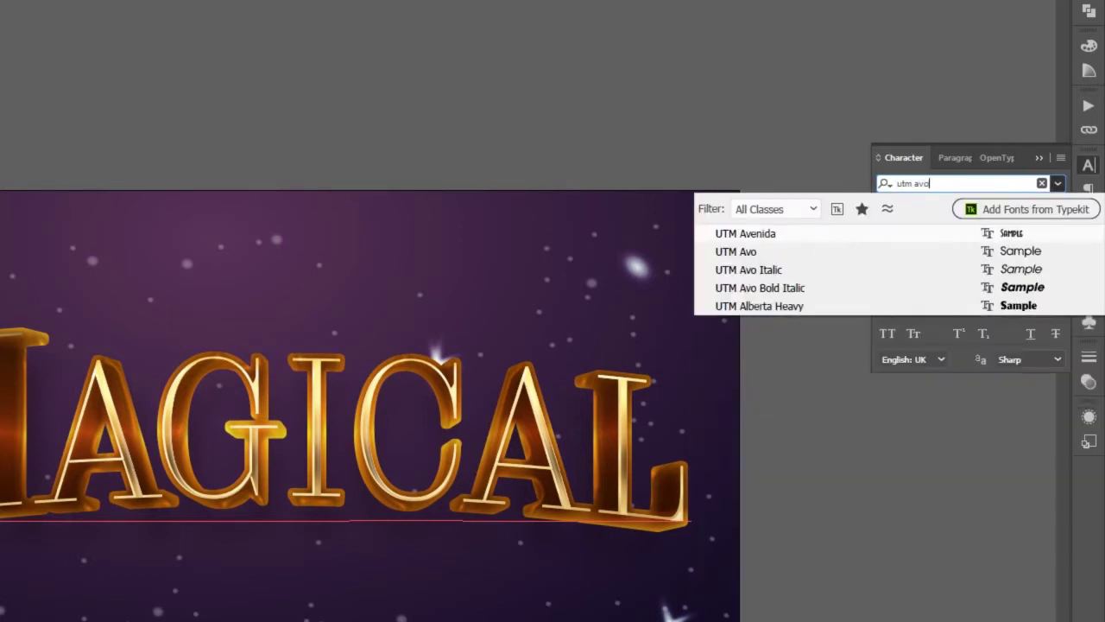
text(o)
key(Return)
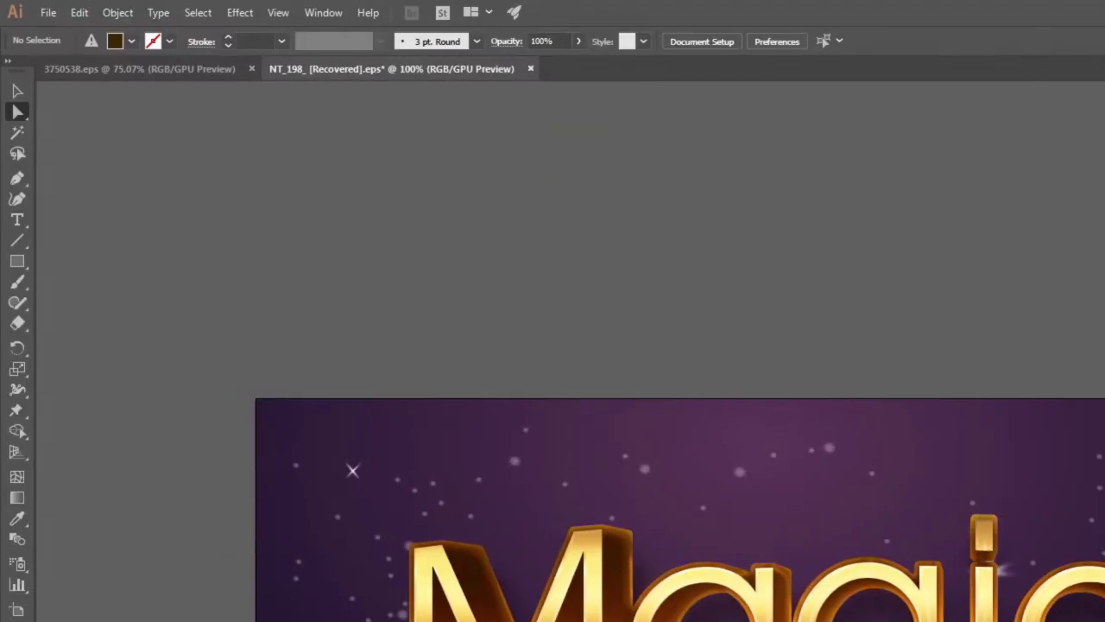
click(158, 13)
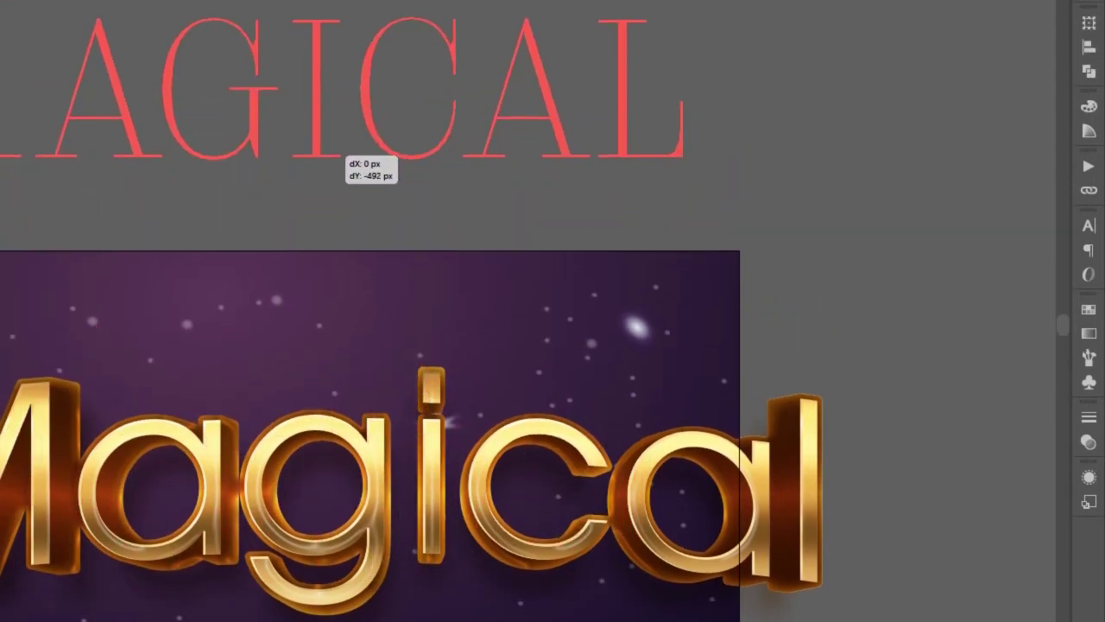
drag(362, 454, 354, 164)
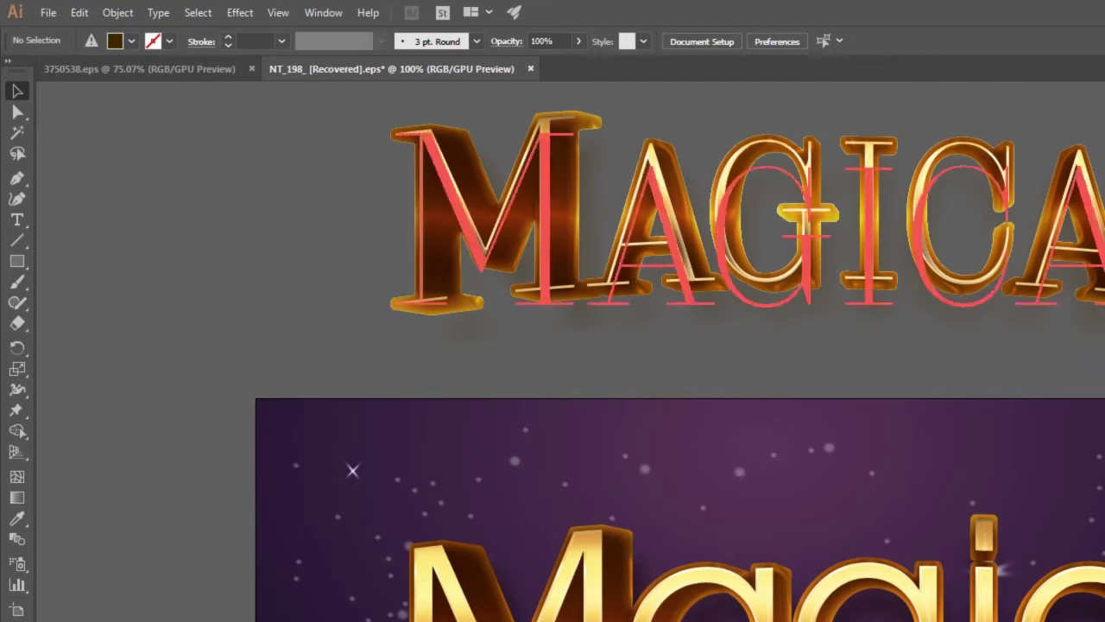
click(1036, 225)
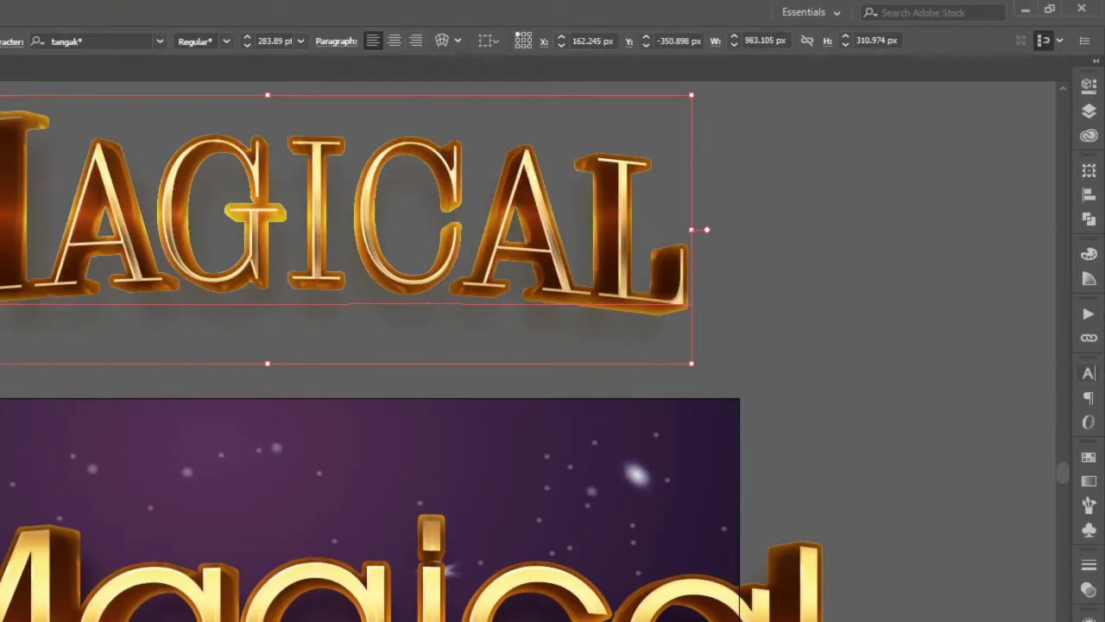
click(1089, 373)
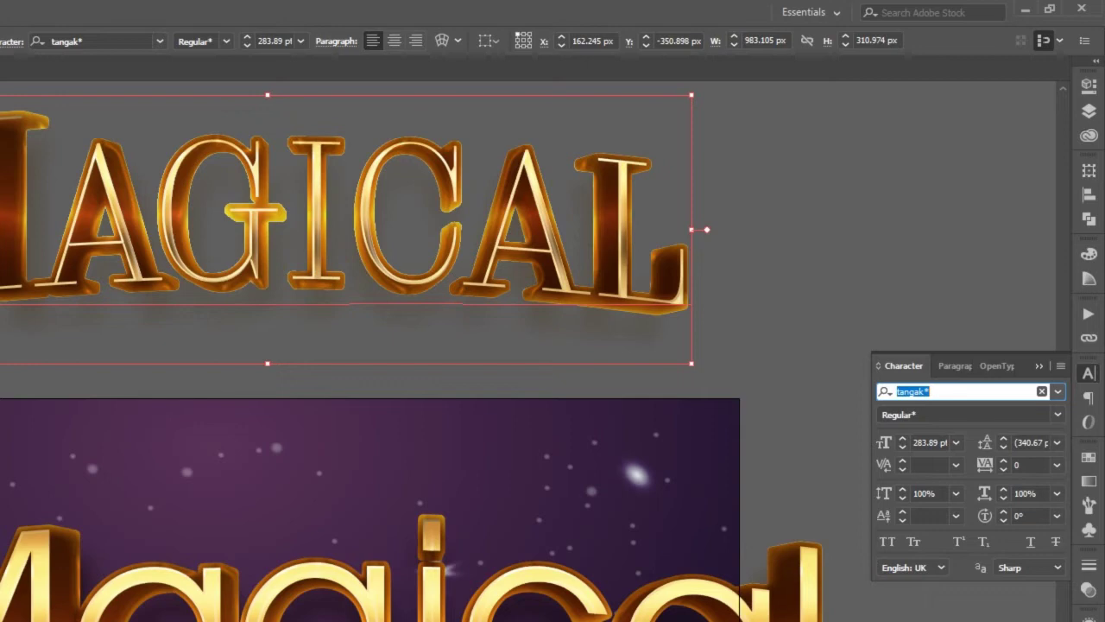
key(Escape)
key(f)
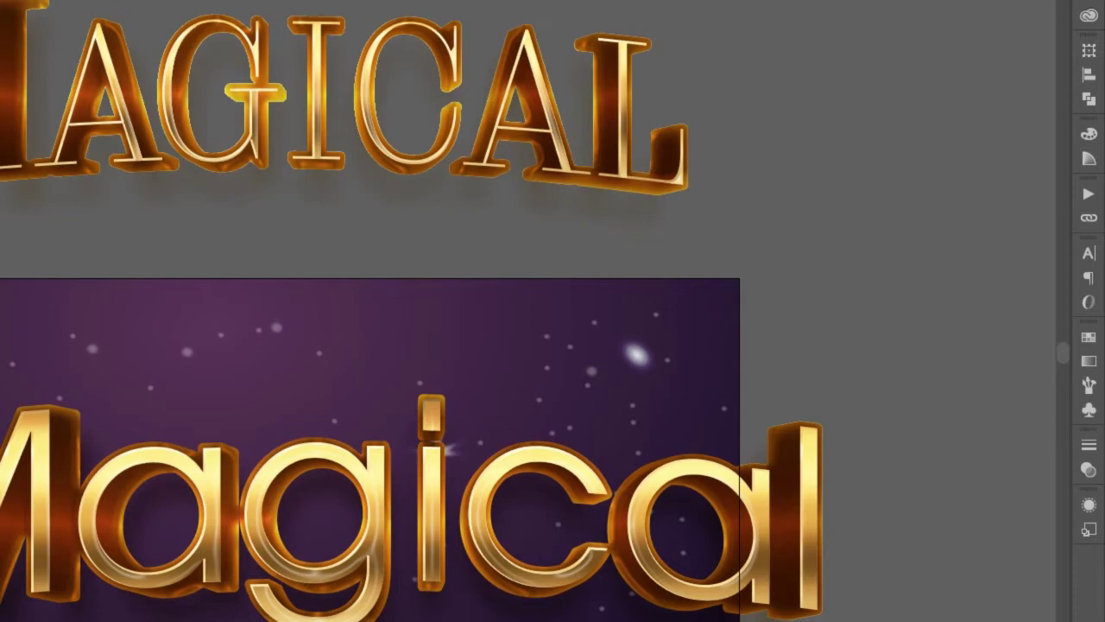
click(691, 121)
- Restore the panel view, run Find Font, and move the Magical text above the artboard
key(f)
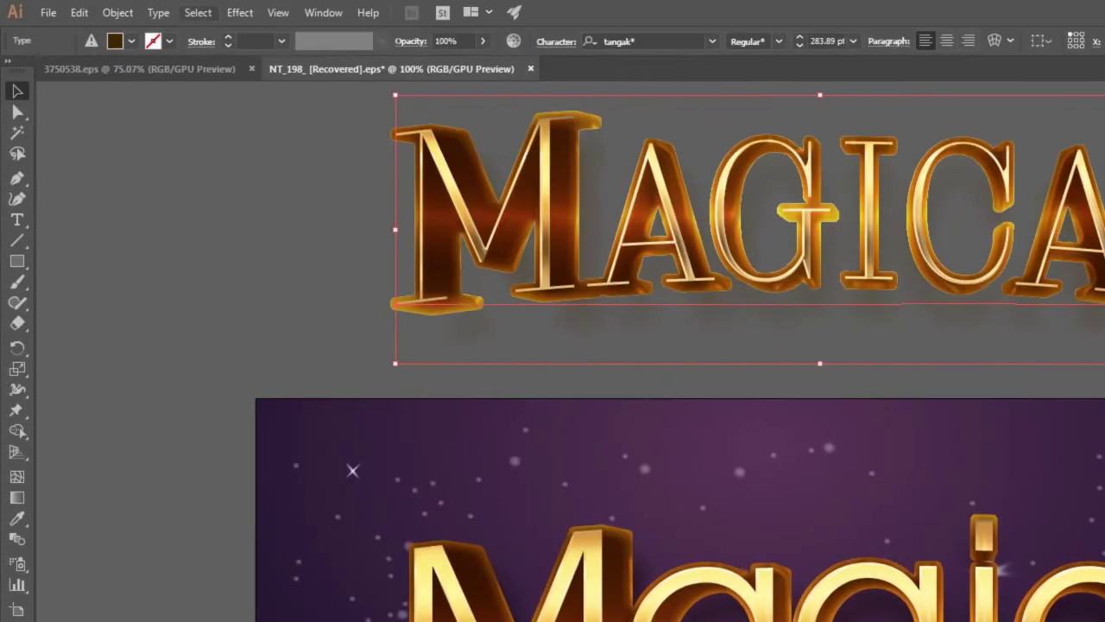
click(158, 12)
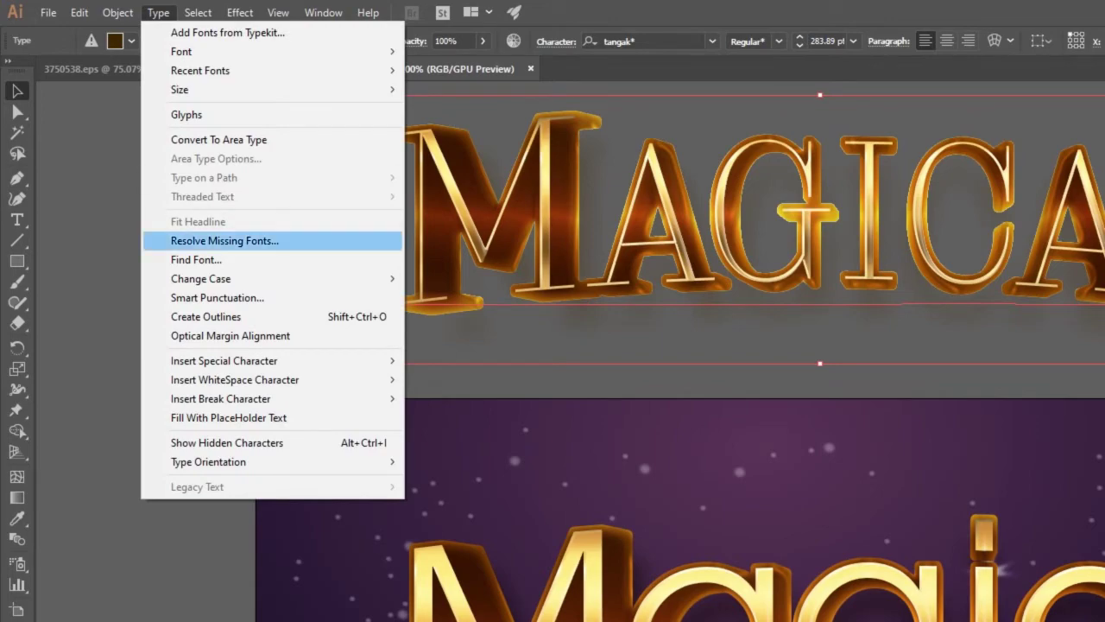
click(196, 259)
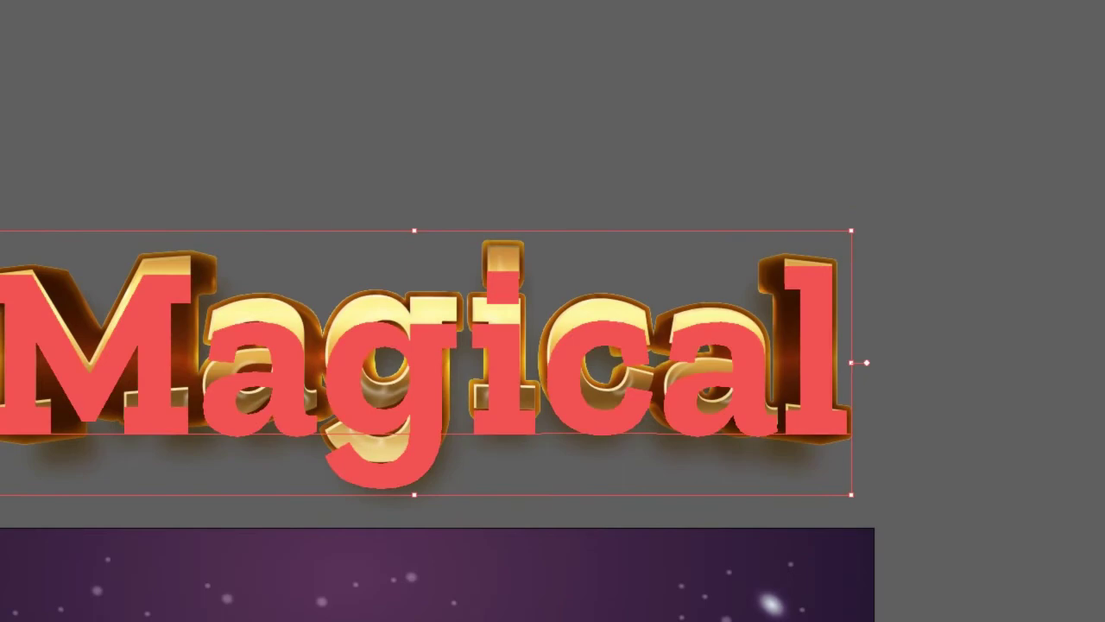
drag(592, 245, 592, 165)
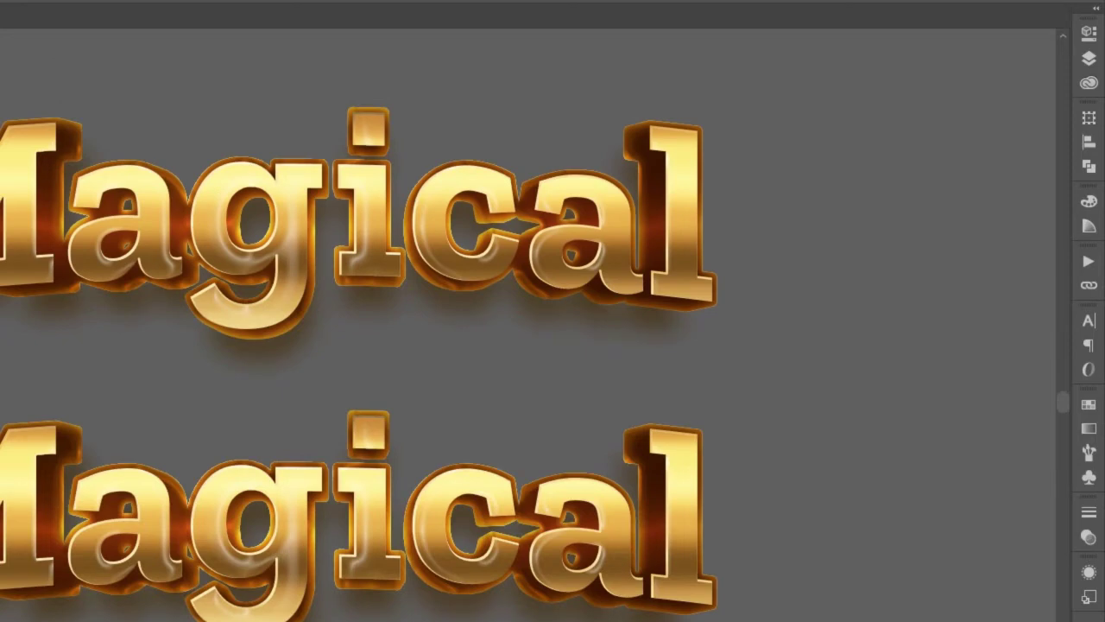
- Show the Magical text's Appearance panel with its Arch warp, stroke and seven fills
scroll(370, 325, down, 3)
scroll(371, 325, up, 1)
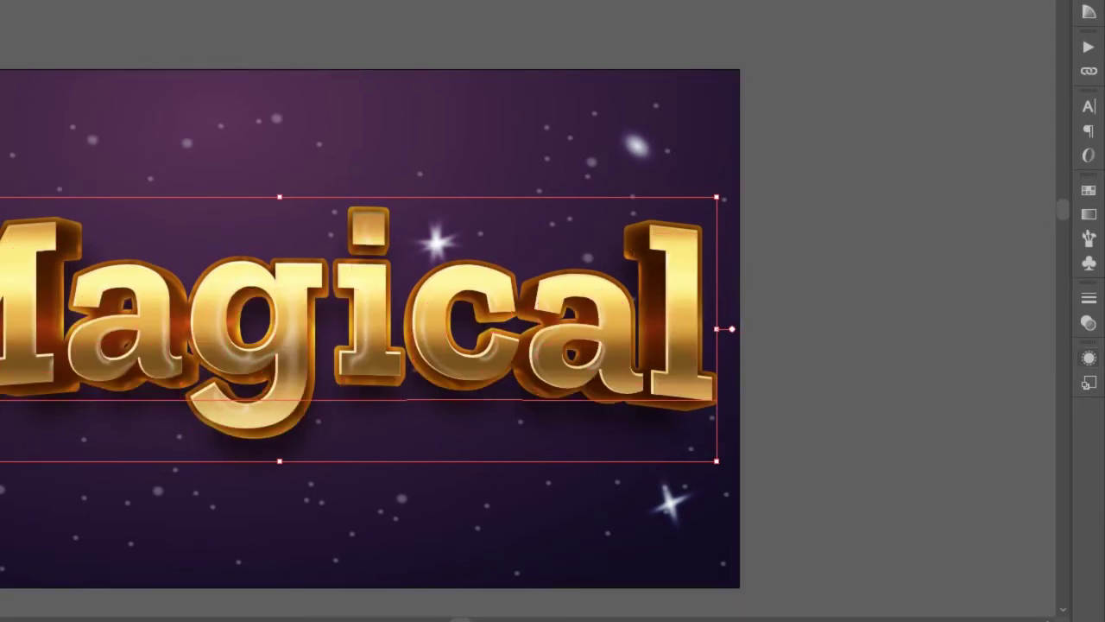
key(shift+F6)
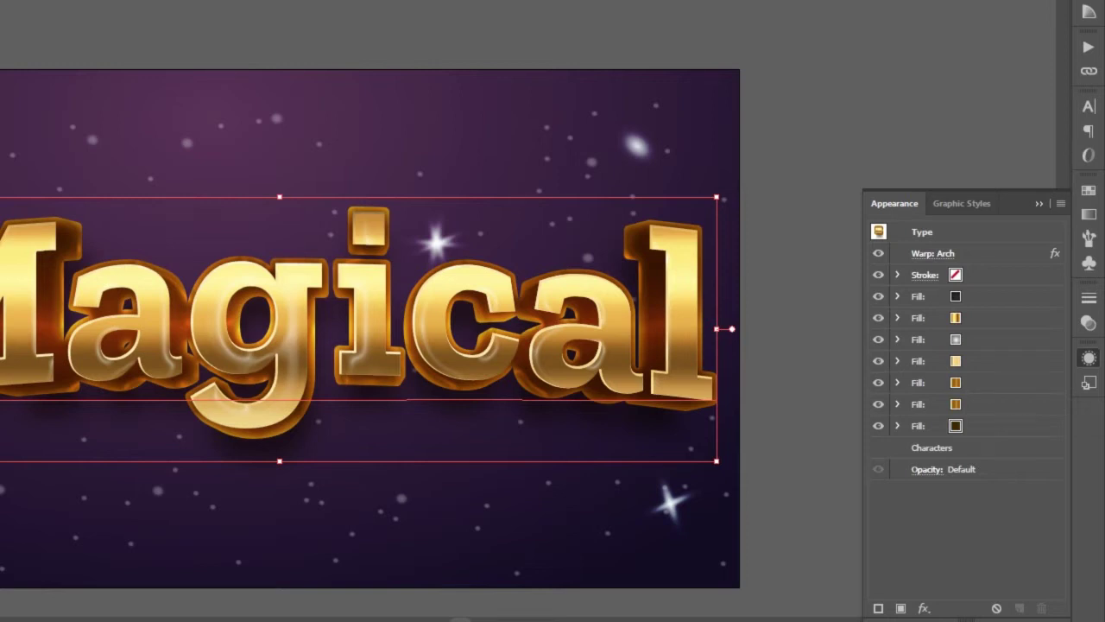
- Hide and reshow a middle fill and the bottom dark fill to see each one's effect
click(916, 318)
click(878, 340)
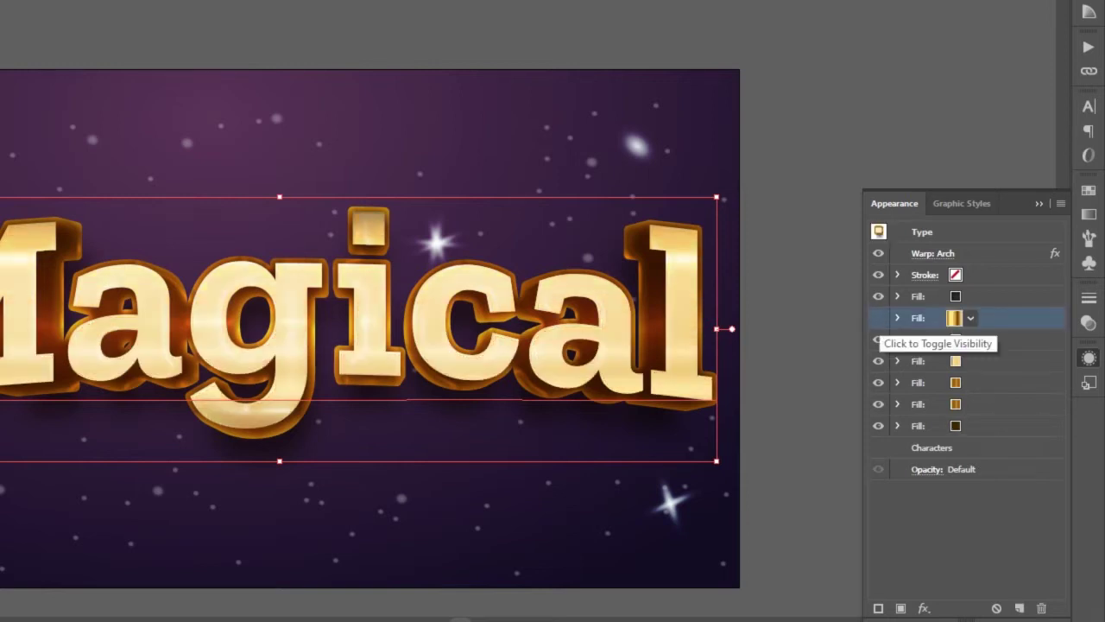
click(878, 340)
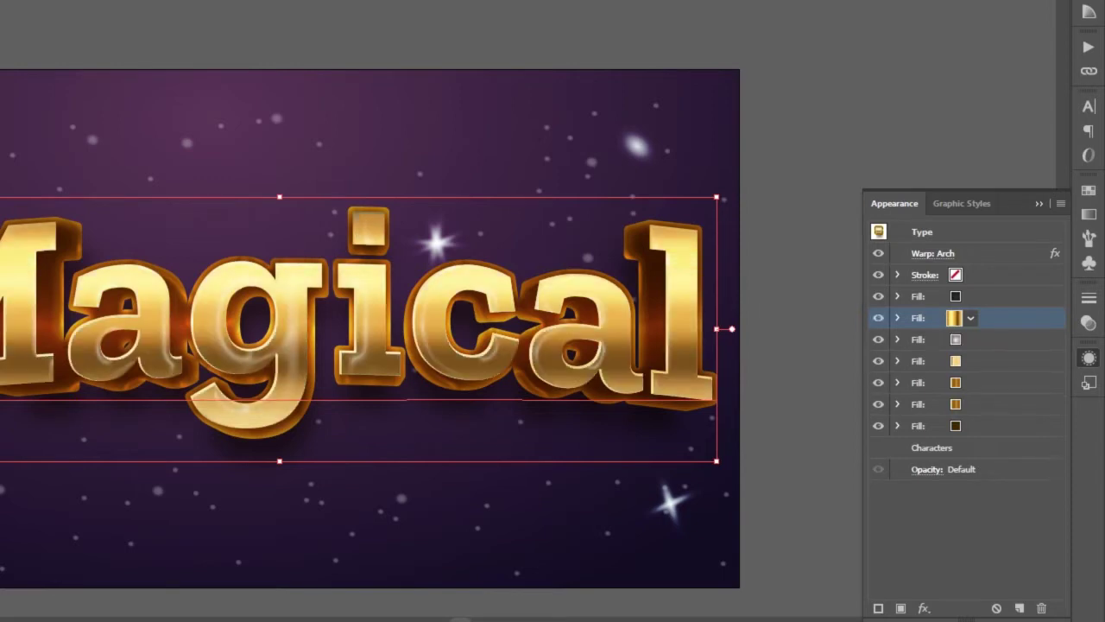
click(878, 426)
click(878, 426)
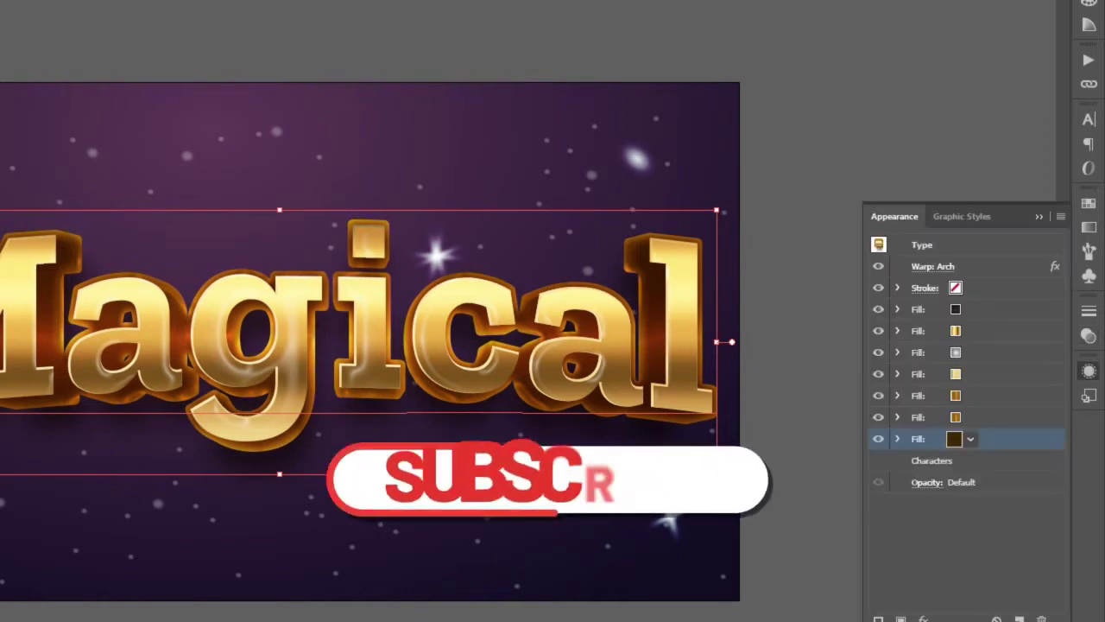
- Inspect the gold gradient fill in the Gradient panel, then reselect the Magical text
click(917, 395)
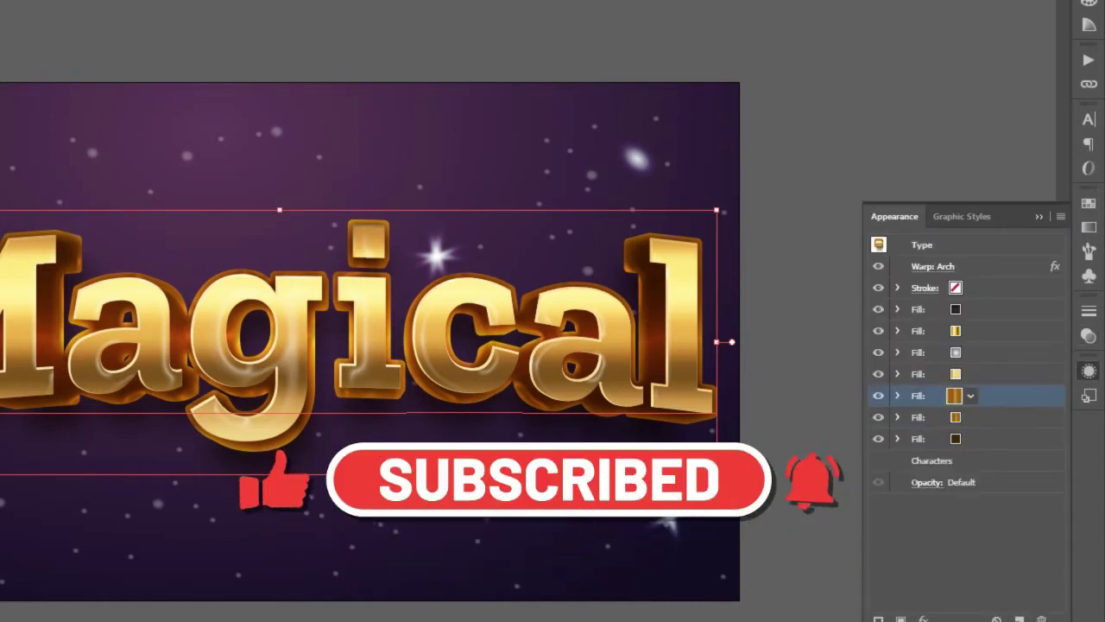
key(ctrl+F9)
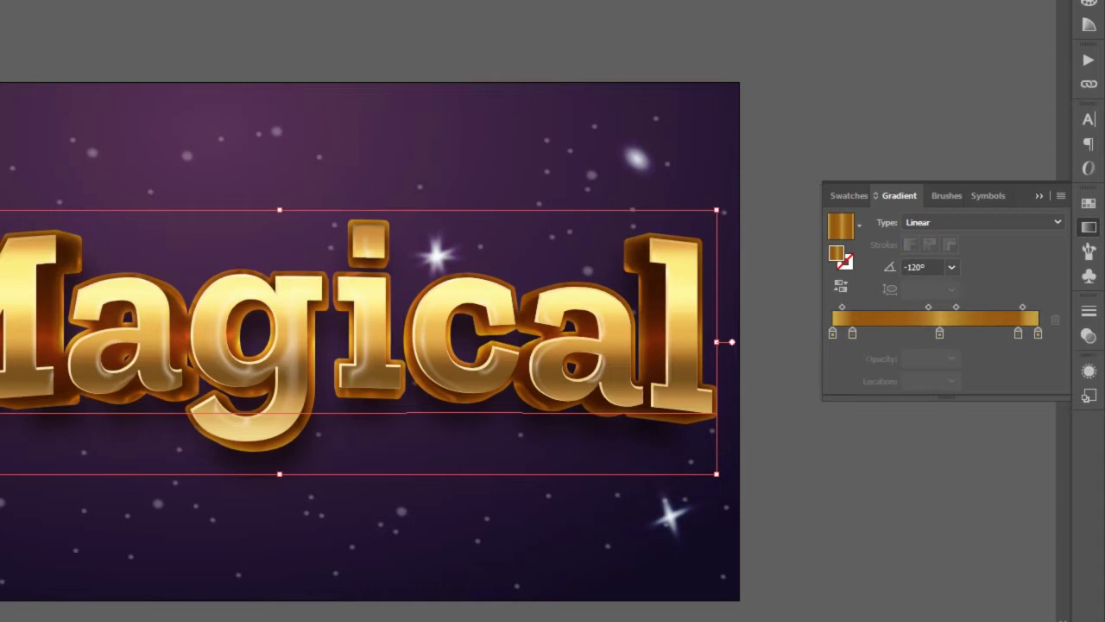
click(1089, 371)
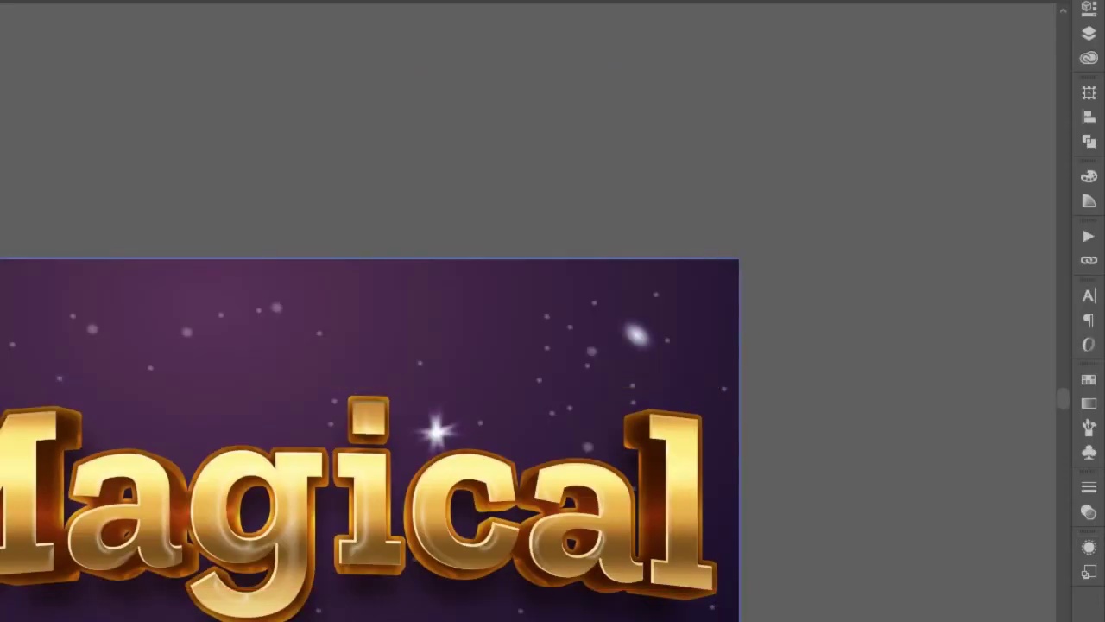
scroll(369, 414, down, 2)
scroll(483, 414, down, 1)
click(483, 414)
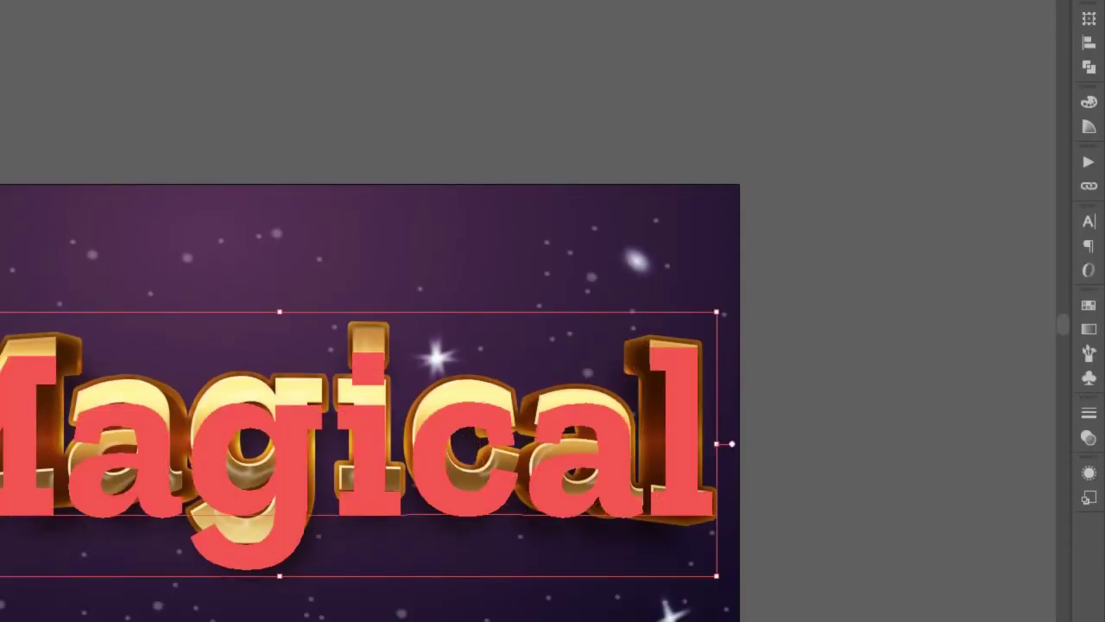
- Duplicate the gold Magical text above the purple artboard and nudge it into position
scroll(369, 403, up, 2)
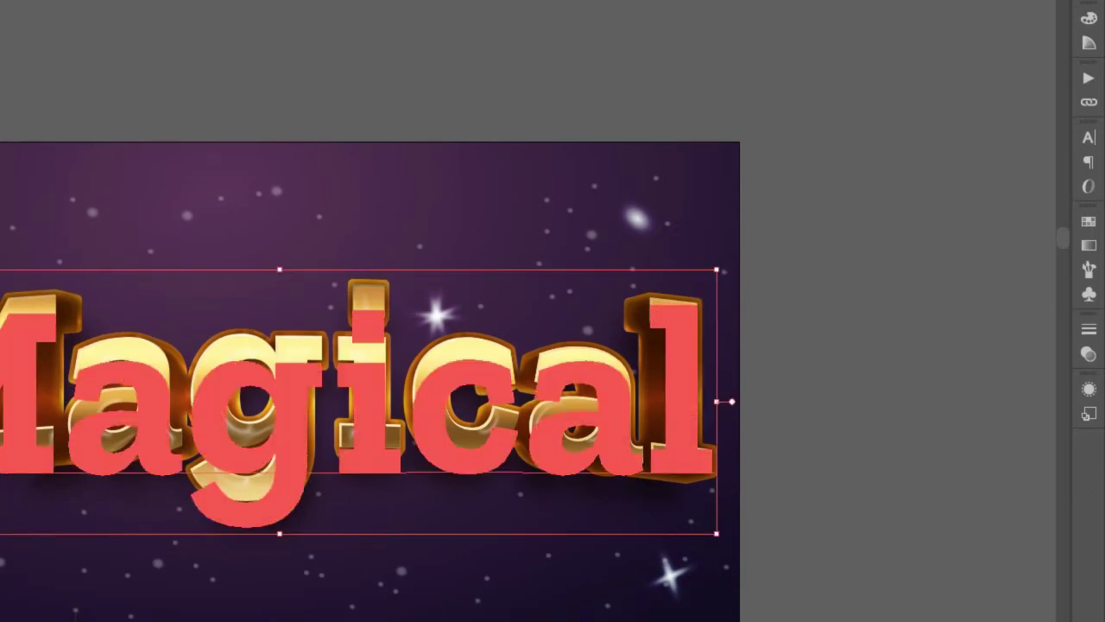
drag(708, 460, 710, 158)
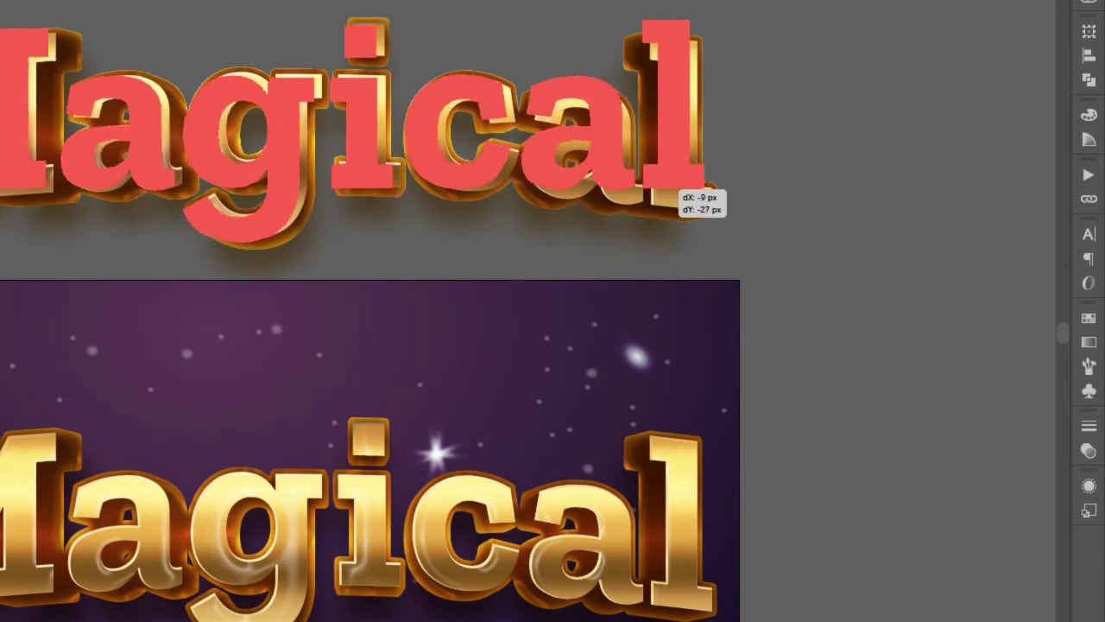
drag(703, 192, 671, 205)
scroll(671, 204, down, 3)
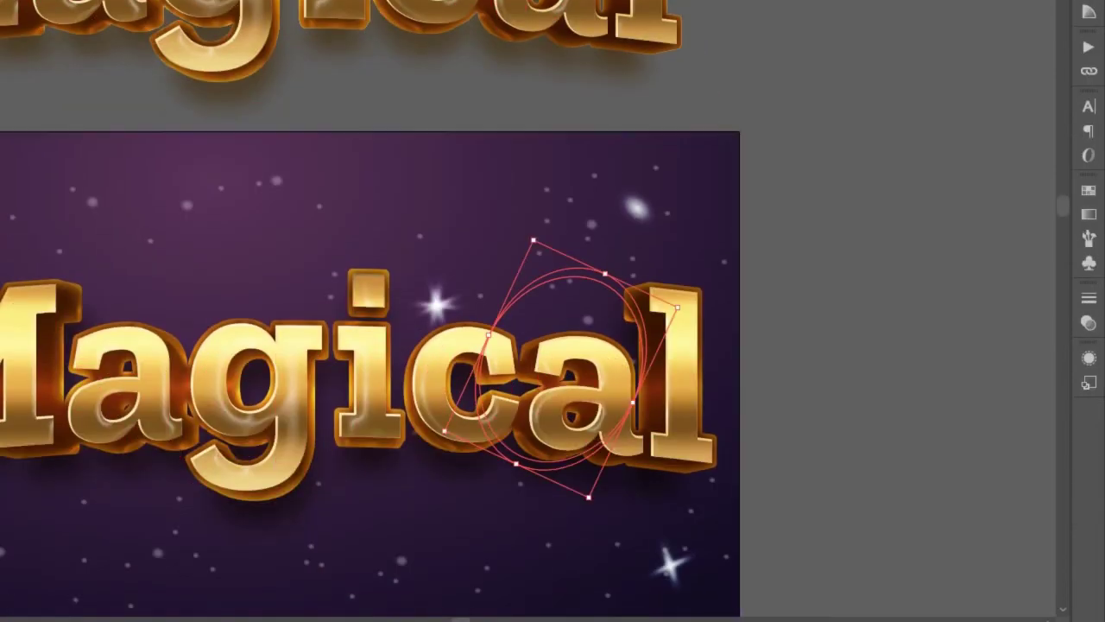
key(ctrl+f)
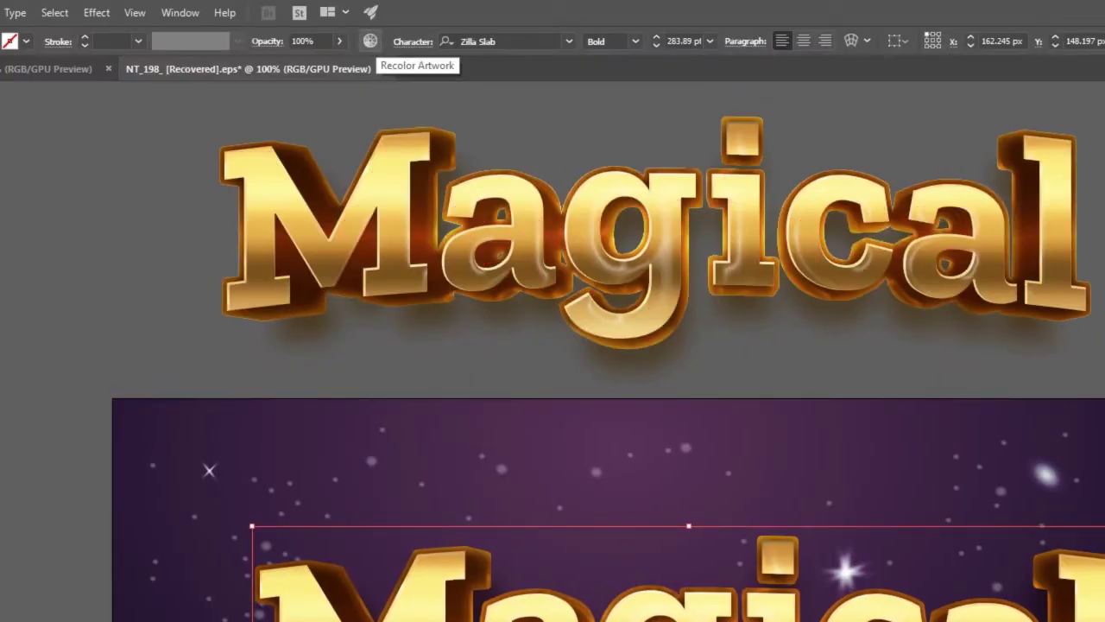
- Open Recolor Artwork for the gold Magical text and scroll through its 34 current colours
click(370, 40)
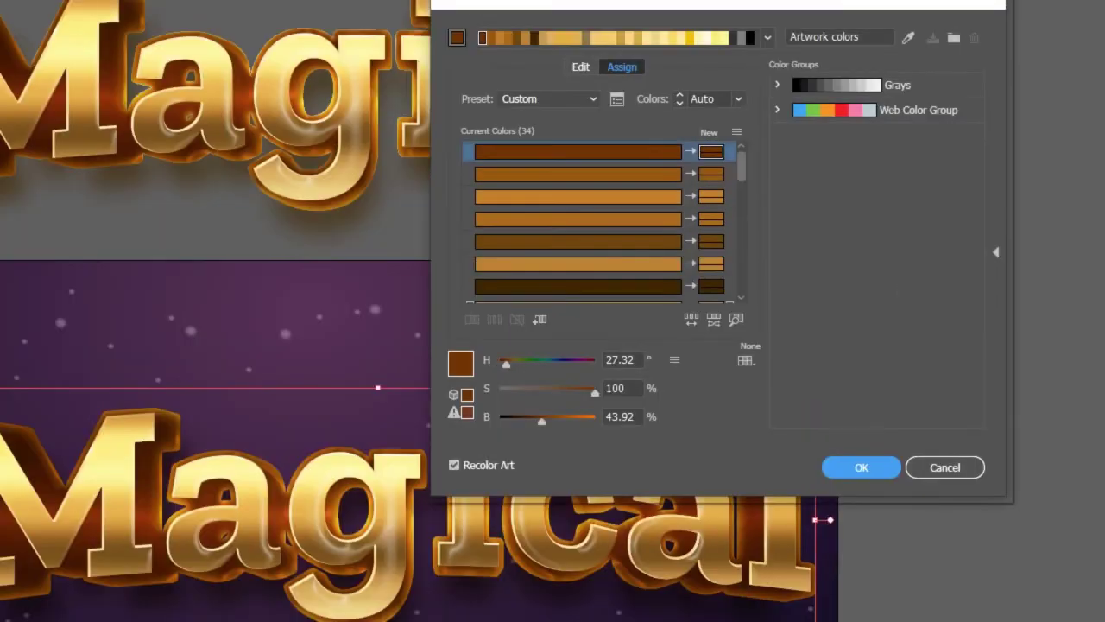
scroll(604, 221, up, 3)
scroll(605, 221, up, 2)
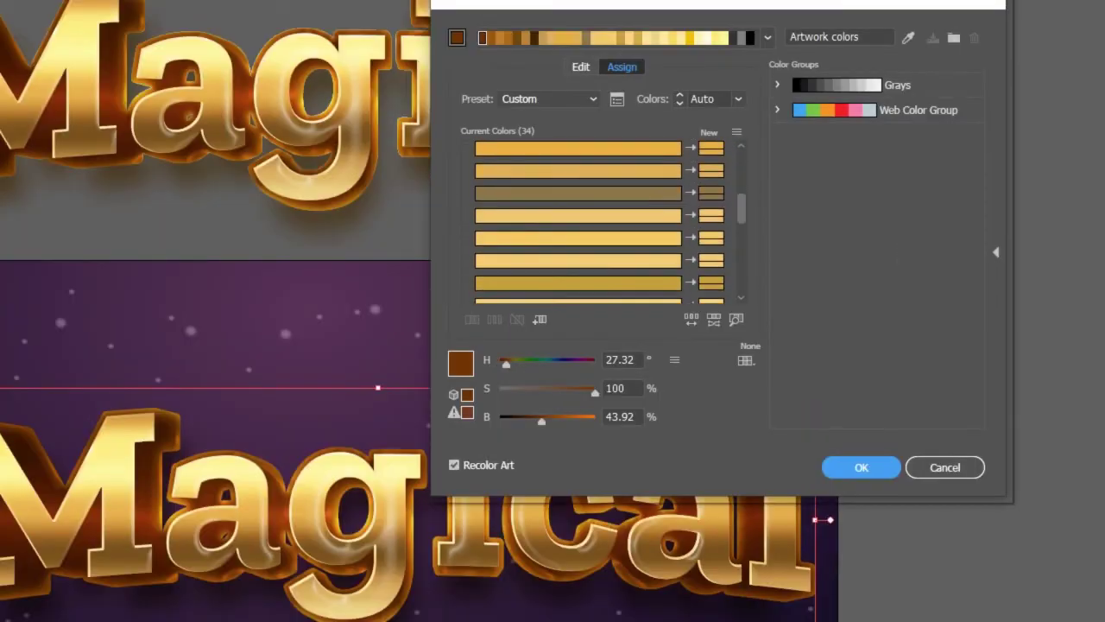
scroll(604, 221, down, 2)
scroll(605, 221, down, 2)
scroll(604, 221, down, 1)
scroll(604, 221, up, 10)
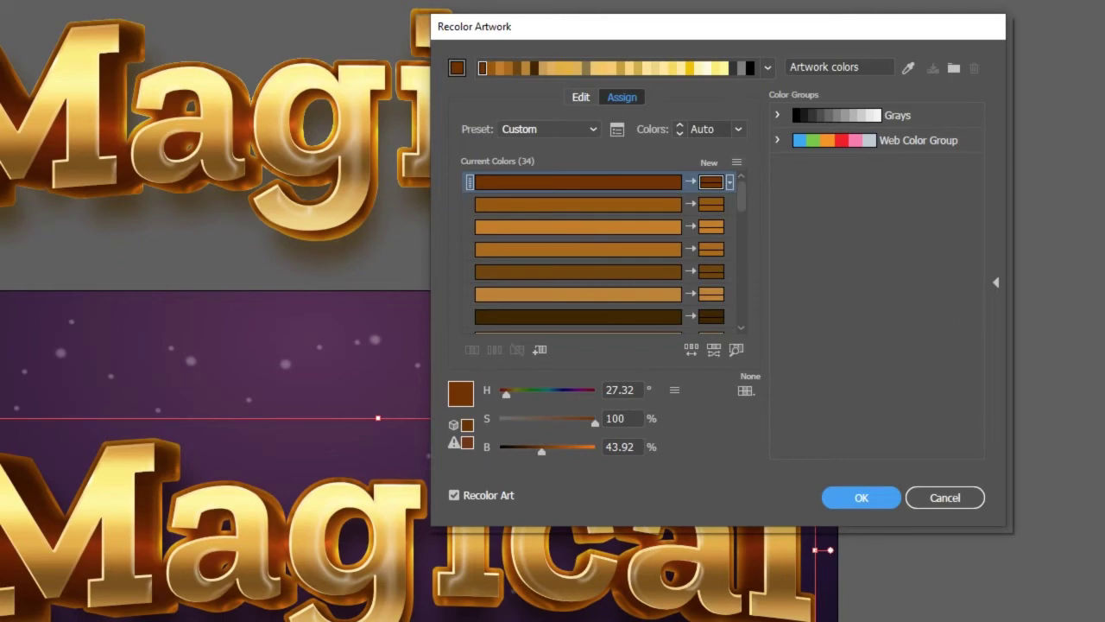
- Inspect the colouring method options for the first colour, then browse the colour list again
click(729, 182)
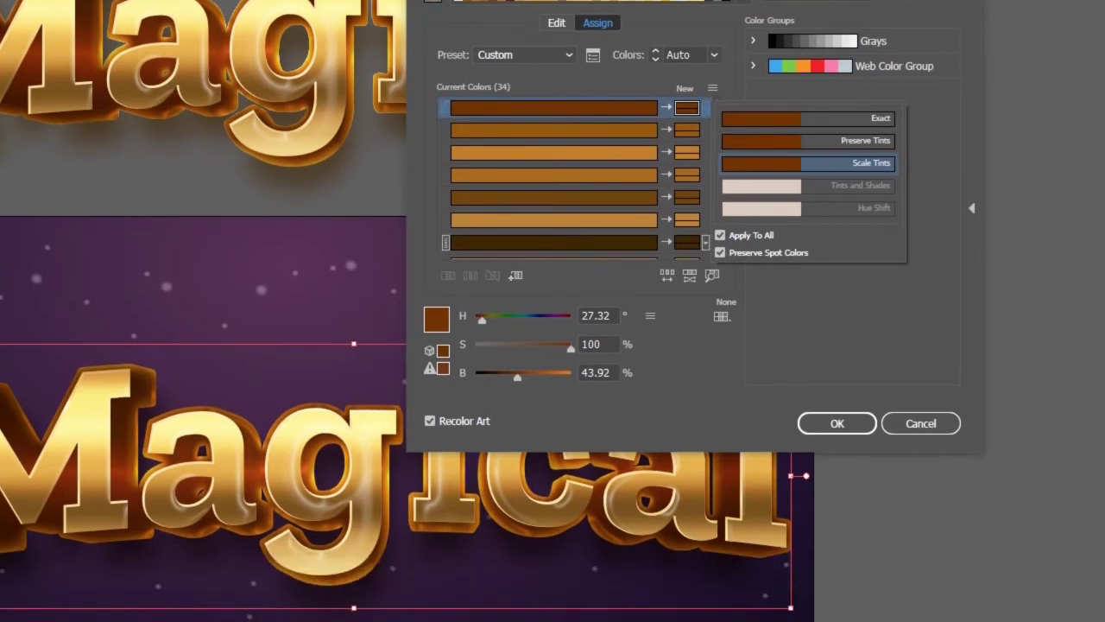
key(Escape)
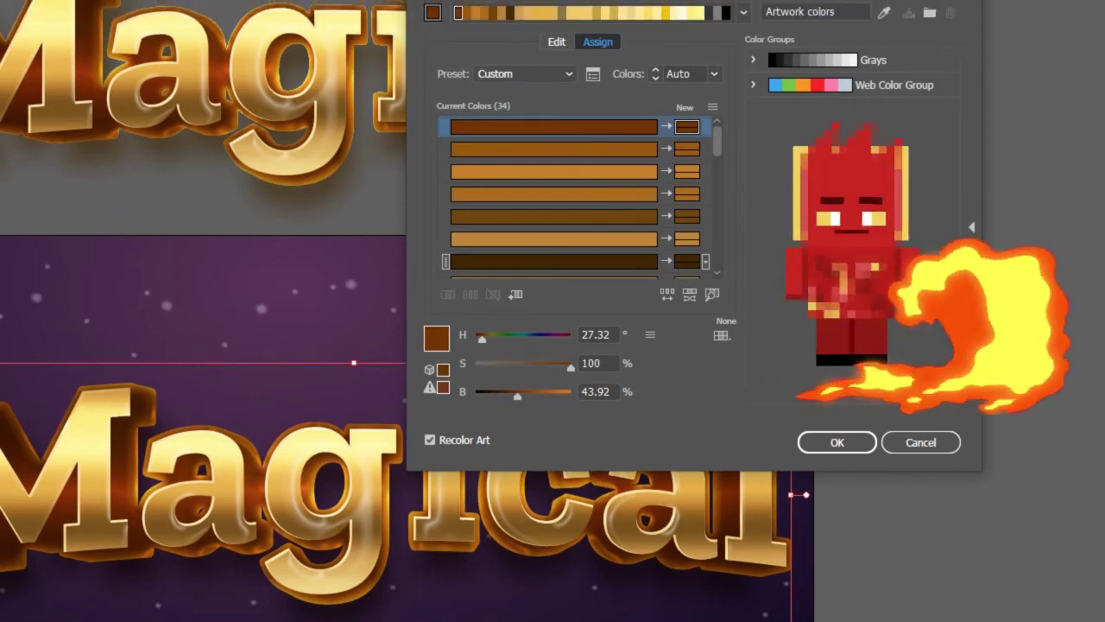
scroll(553, 194, down, 3)
scroll(554, 194, down, 3)
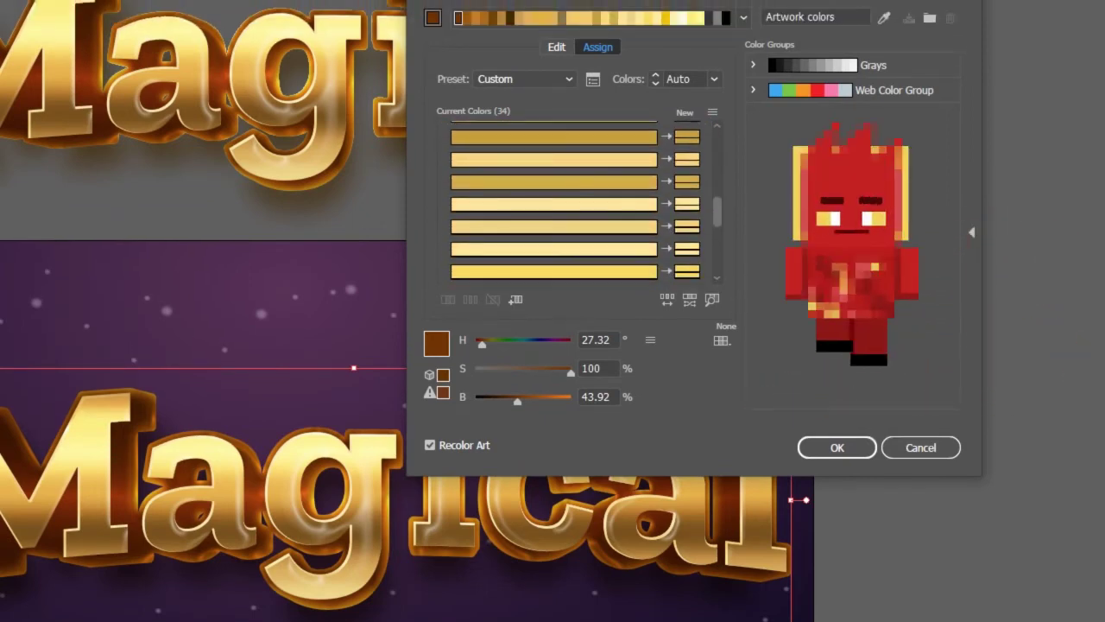
scroll(553, 194, down, 3)
scroll(553, 195, down, 2)
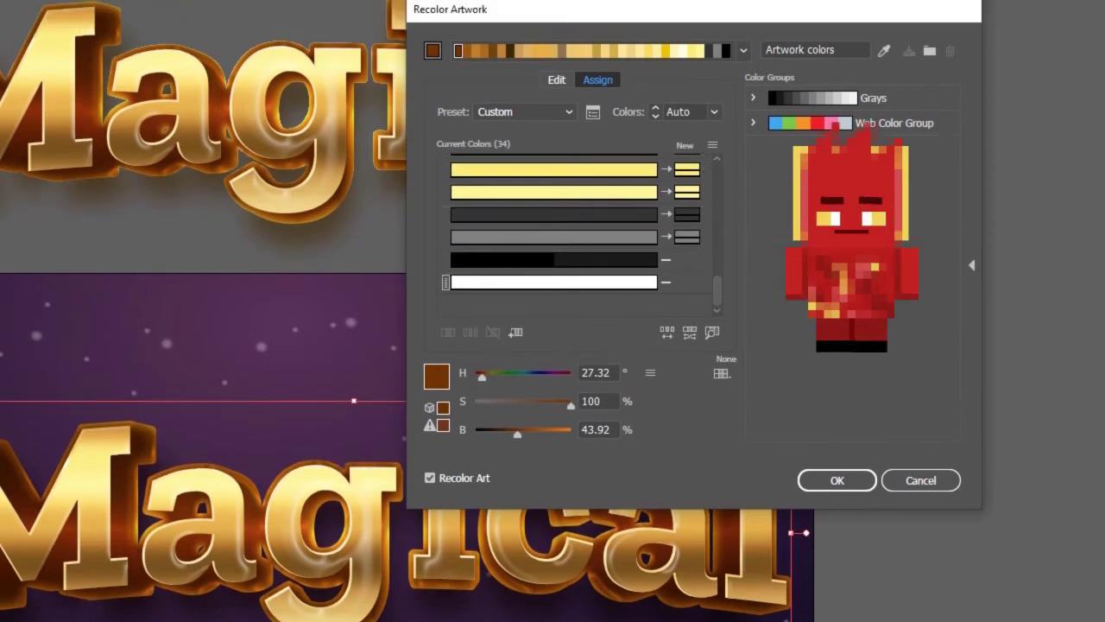
scroll(554, 194, up, 10)
scroll(553, 254, up, 2)
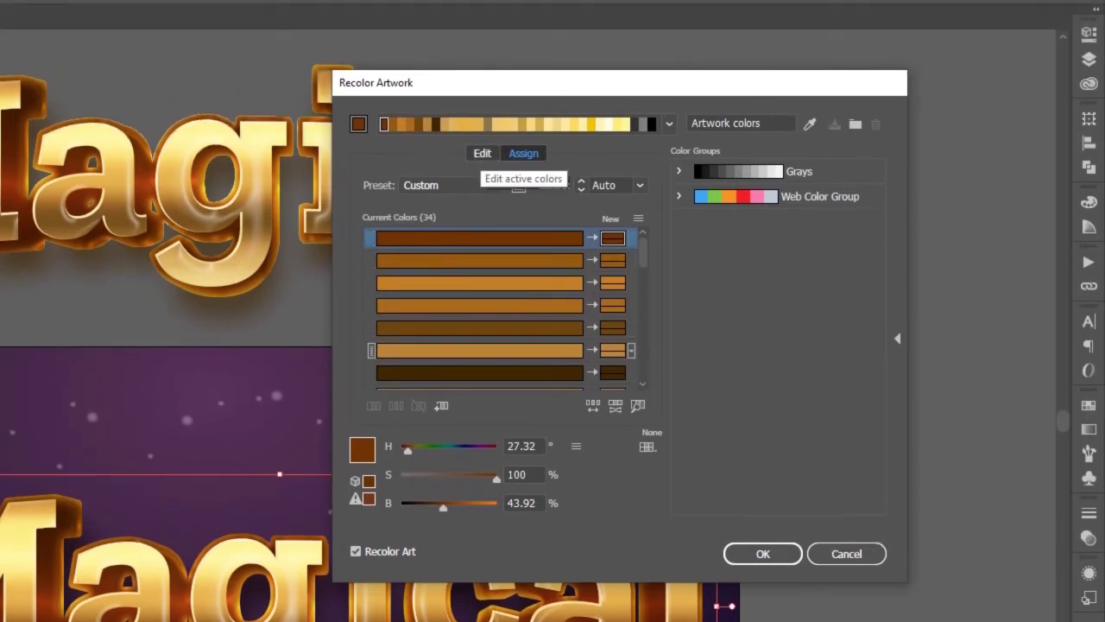
- Link the harmony colours on the Edit colour wheel and rotate them from gold to blue-violet
click(482, 152)
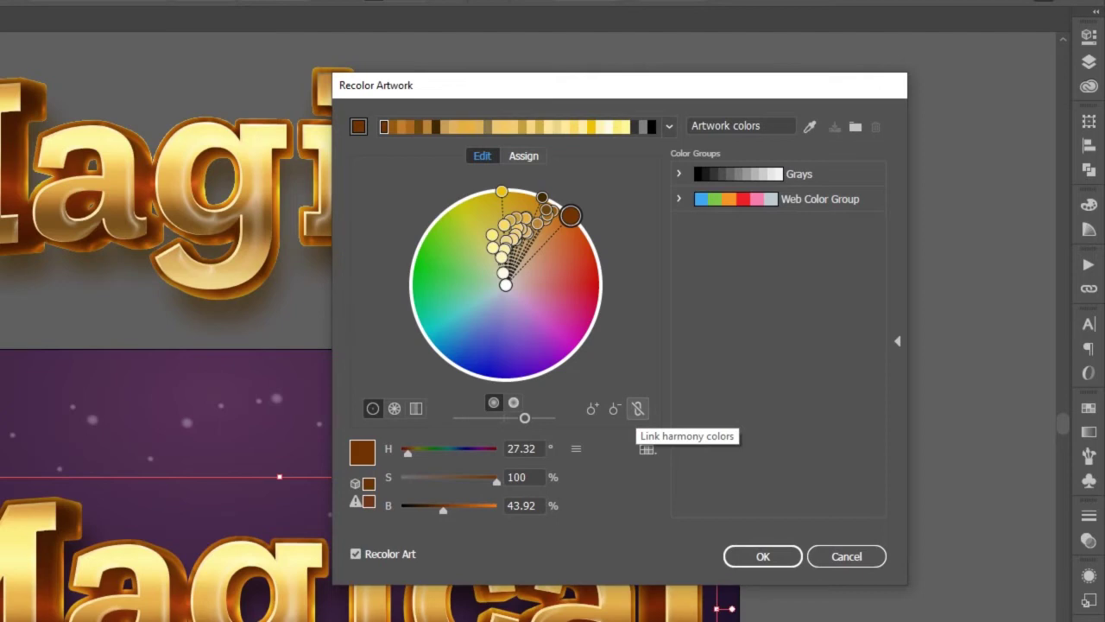
click(637, 408)
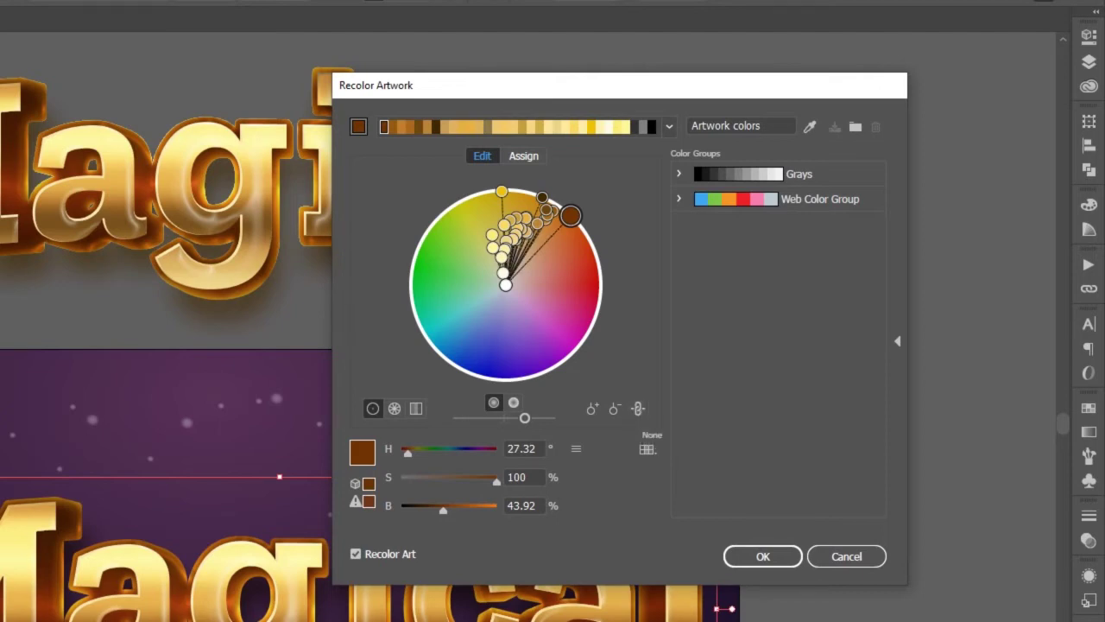
drag(569, 215, 562, 208)
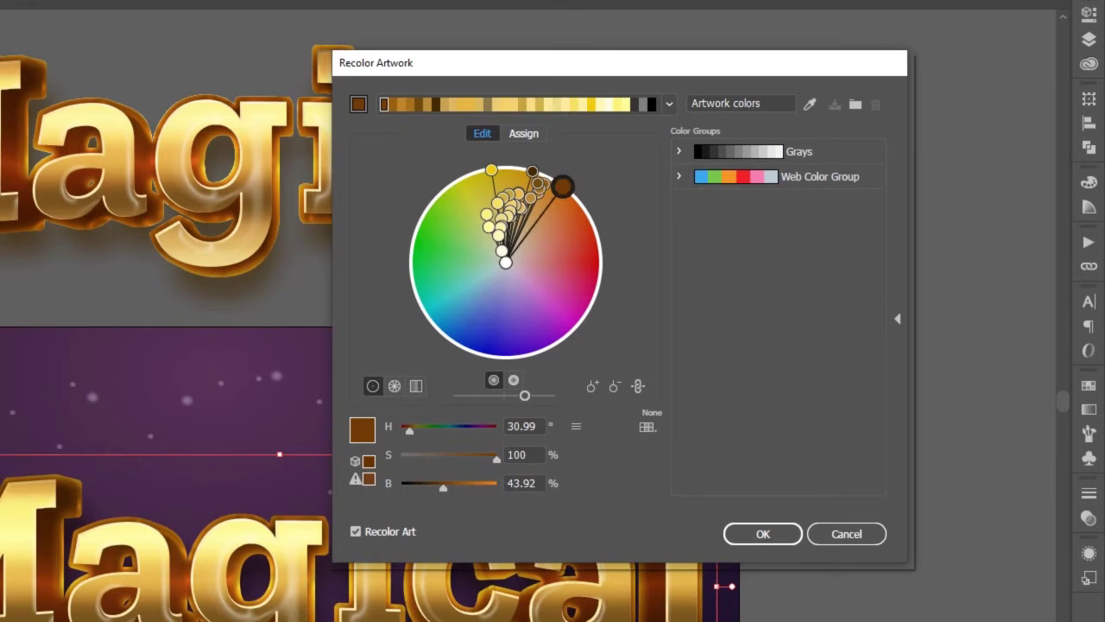
mouse_move(562, 185)
mouse_down()
mouse_move(579, 323)
mouse_move(463, 339)
mouse_up()
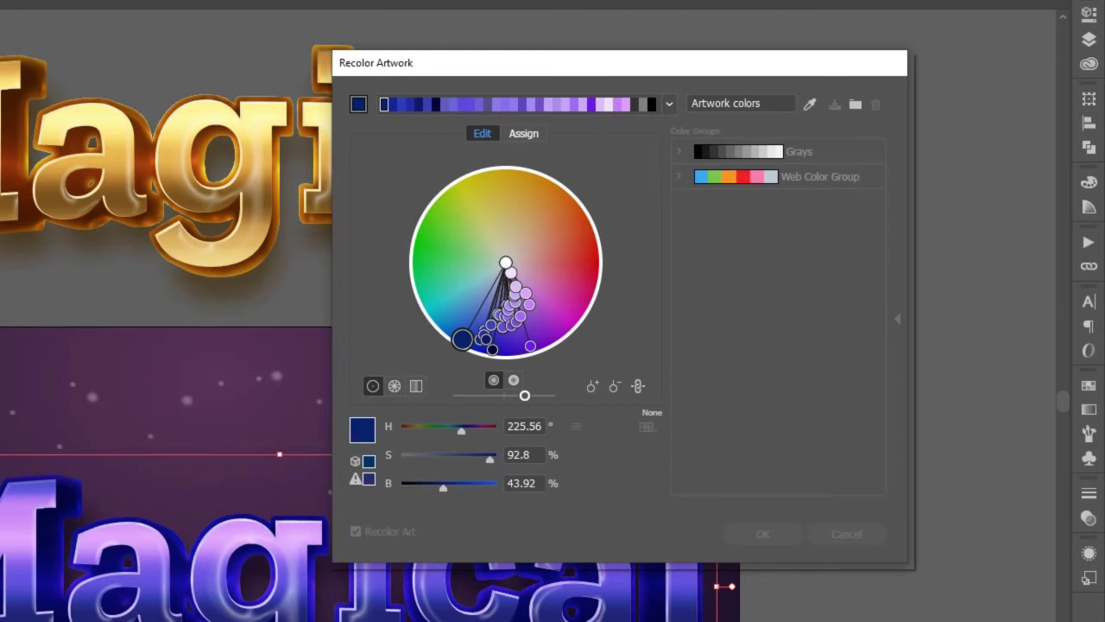
- Try darker and brighter versions of the recoloured Magical text with the brightness slider
drag(524, 395, 536, 394)
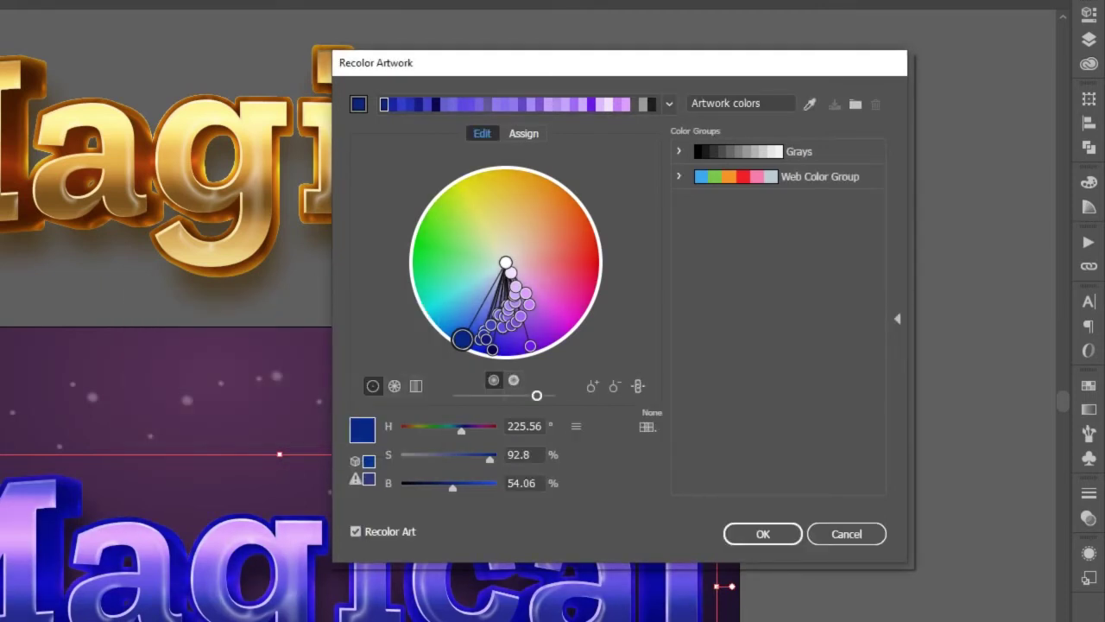
drag(536, 395, 477, 395)
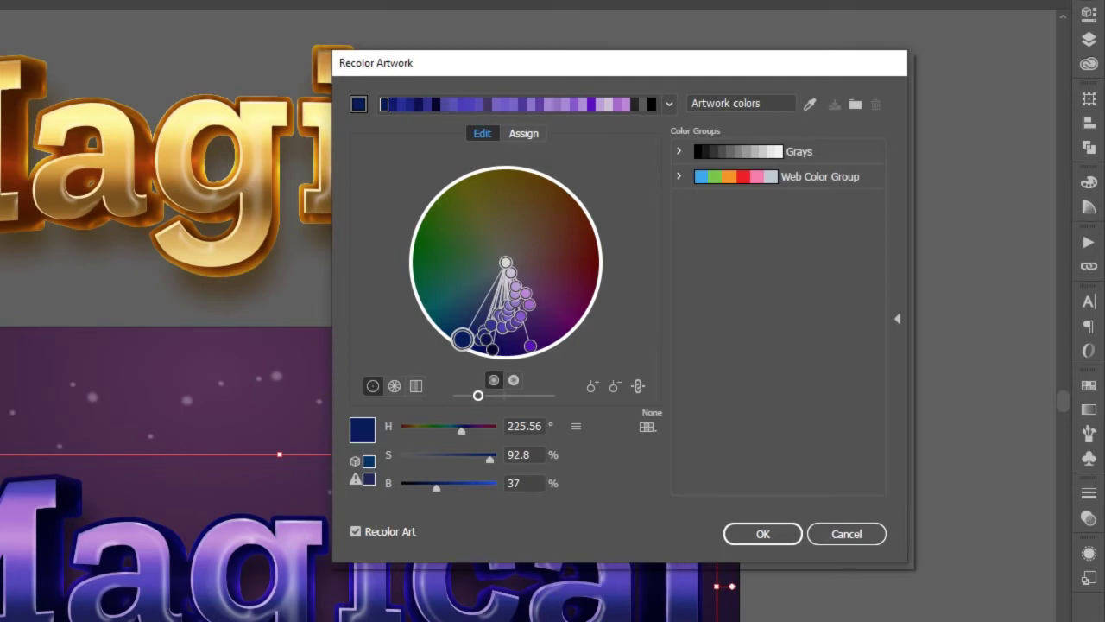
drag(477, 394, 536, 395)
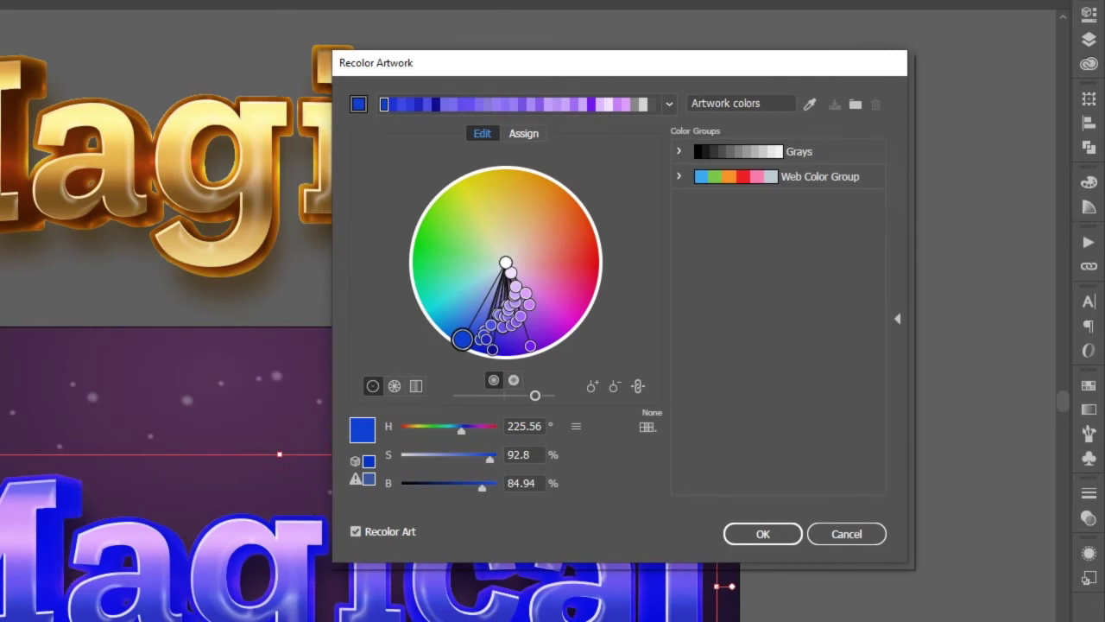
- Move the base hue through magenta, green and red, settling on orange at H 17.76
mouse_move(462, 339)
mouse_down()
mouse_move(560, 322)
mouse_move(550, 337)
mouse_up()
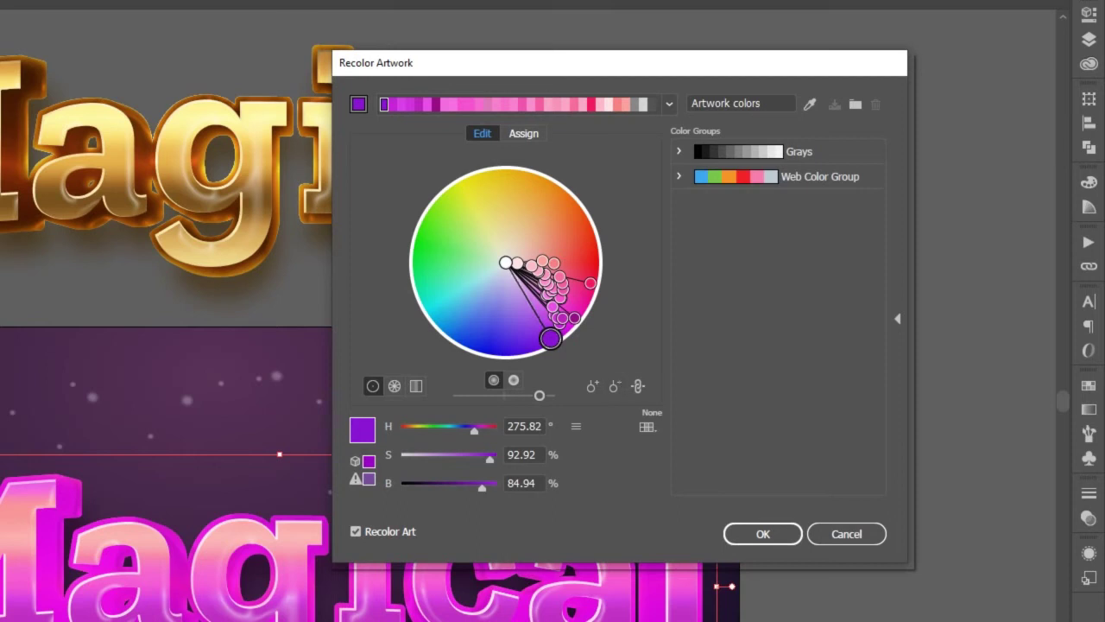
mouse_move(550, 339)
mouse_down()
mouse_move(424, 247)
mouse_move(420, 221)
mouse_move(411, 274)
mouse_up()
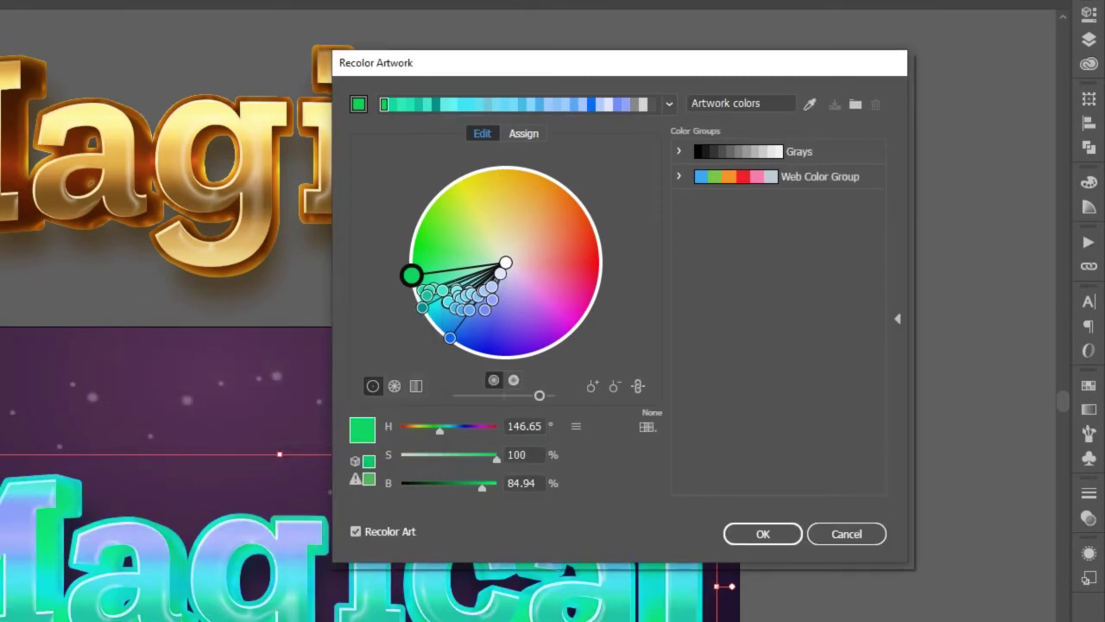
mouse_move(411, 274)
mouse_down()
mouse_move(533, 343)
mouse_move(595, 249)
mouse_up()
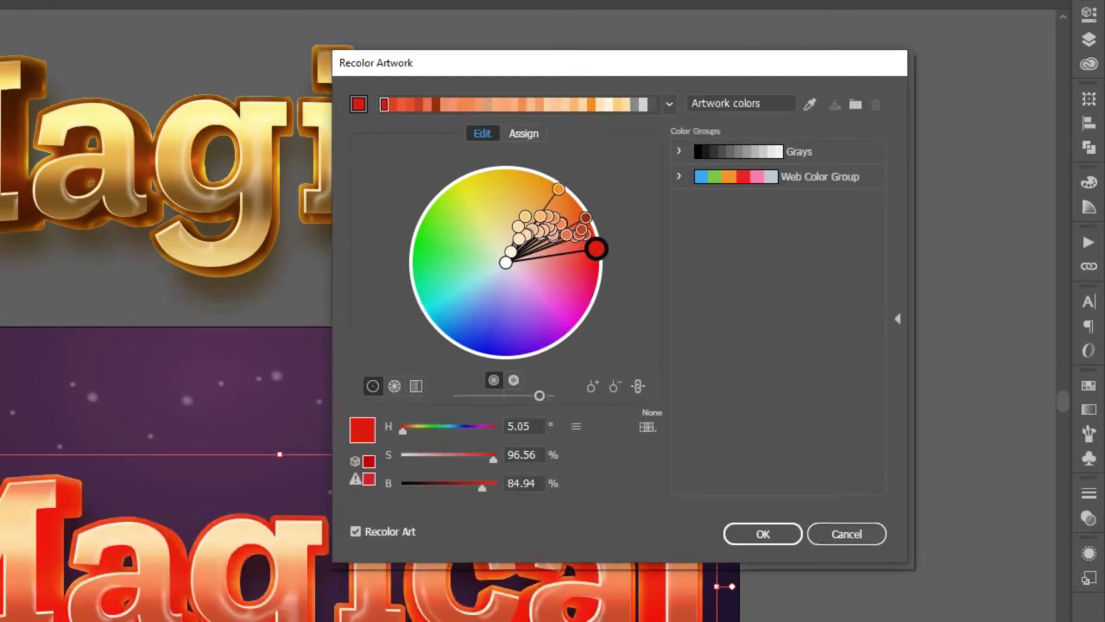
drag(596, 249, 587, 214)
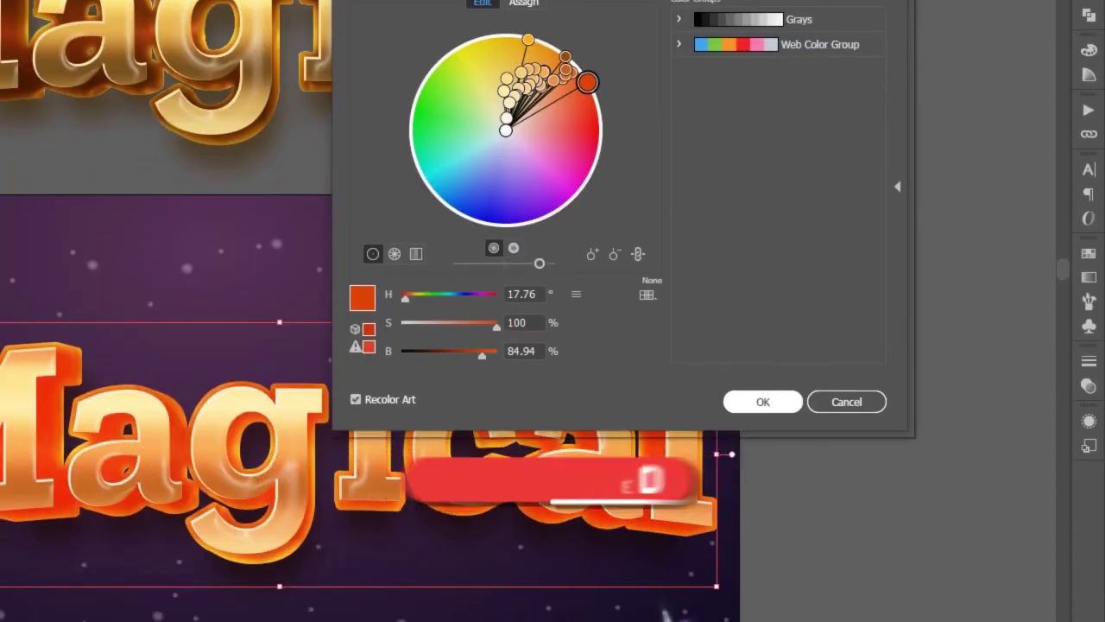
- Apply the orange recolour, show the Appearance panel, and place a duplicate of Magical upper right
click(763, 402)
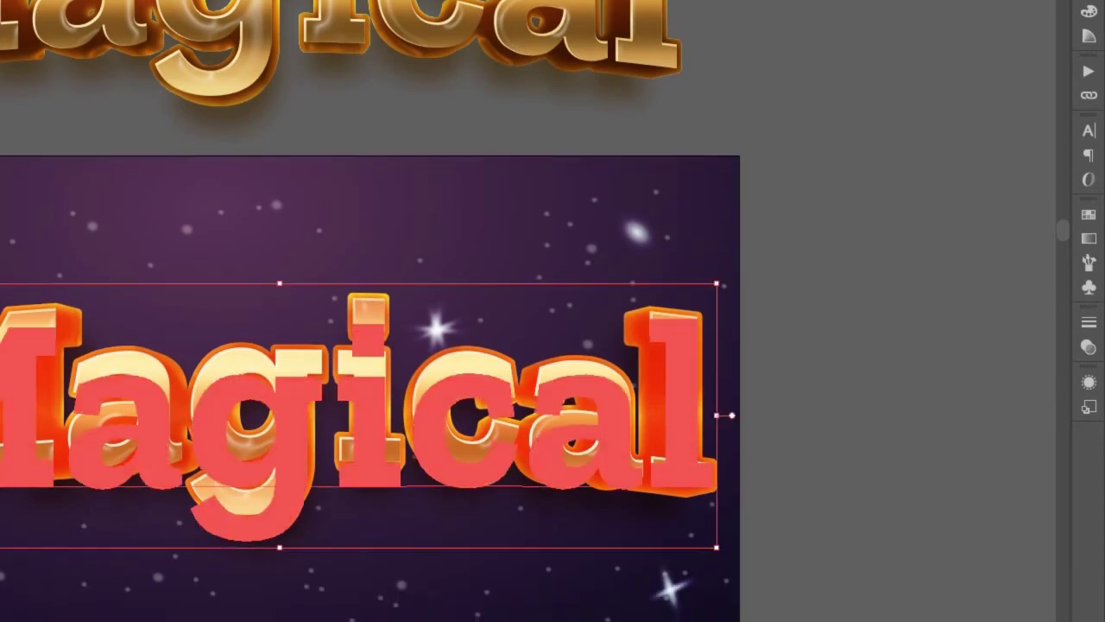
click(1089, 381)
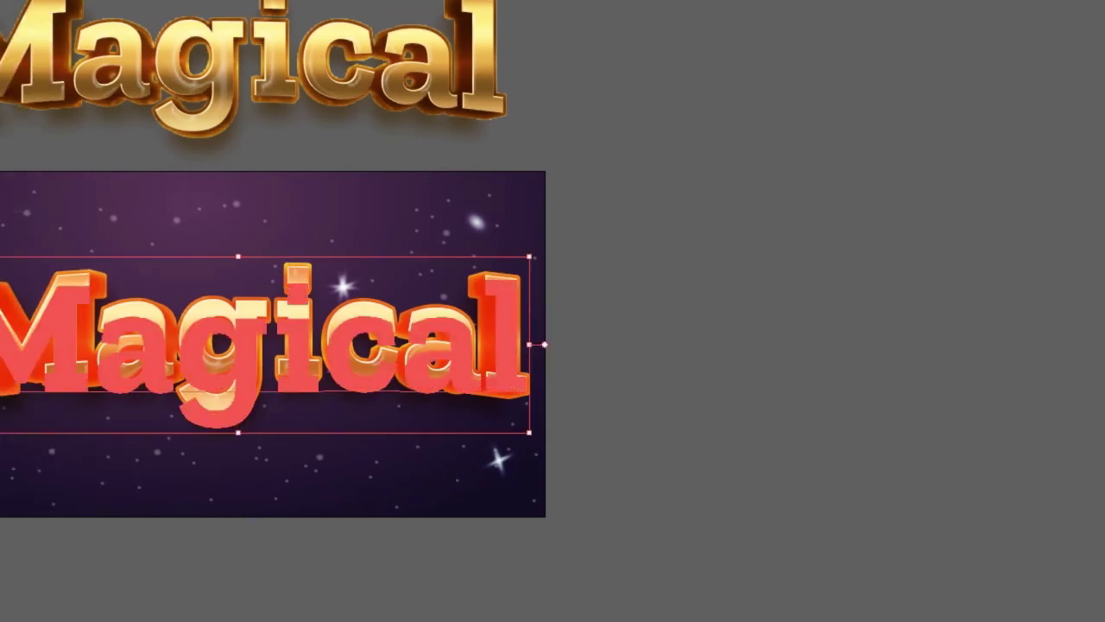
drag(345, 363, 863, 168)
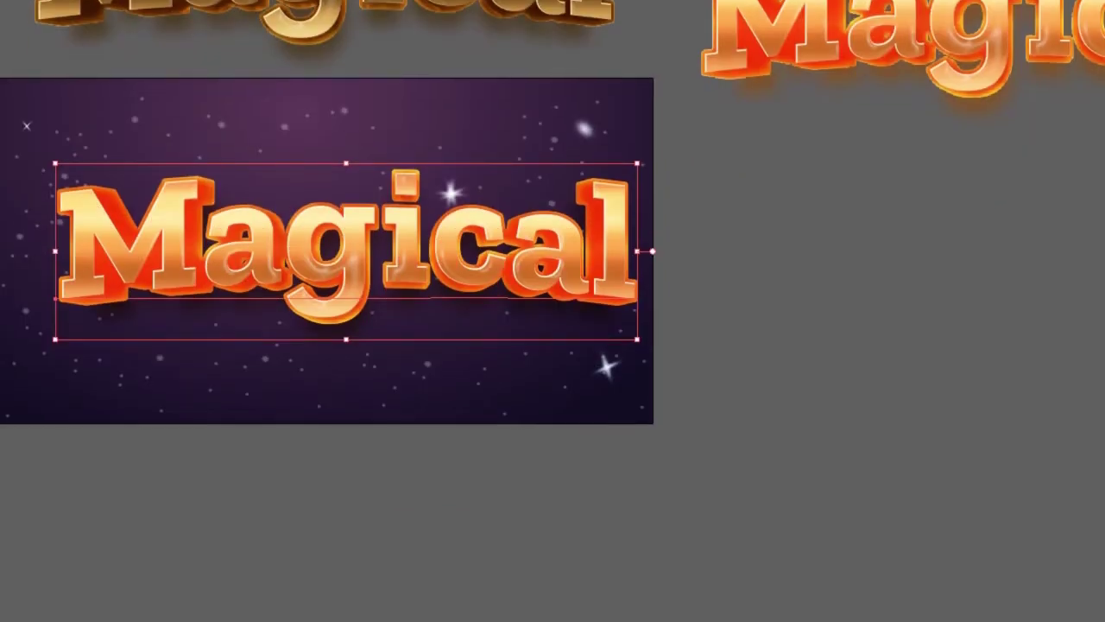
- Expand the orange Magical text's appearance into shapes and shrink it to about half width
key(ctrl+shift+a)
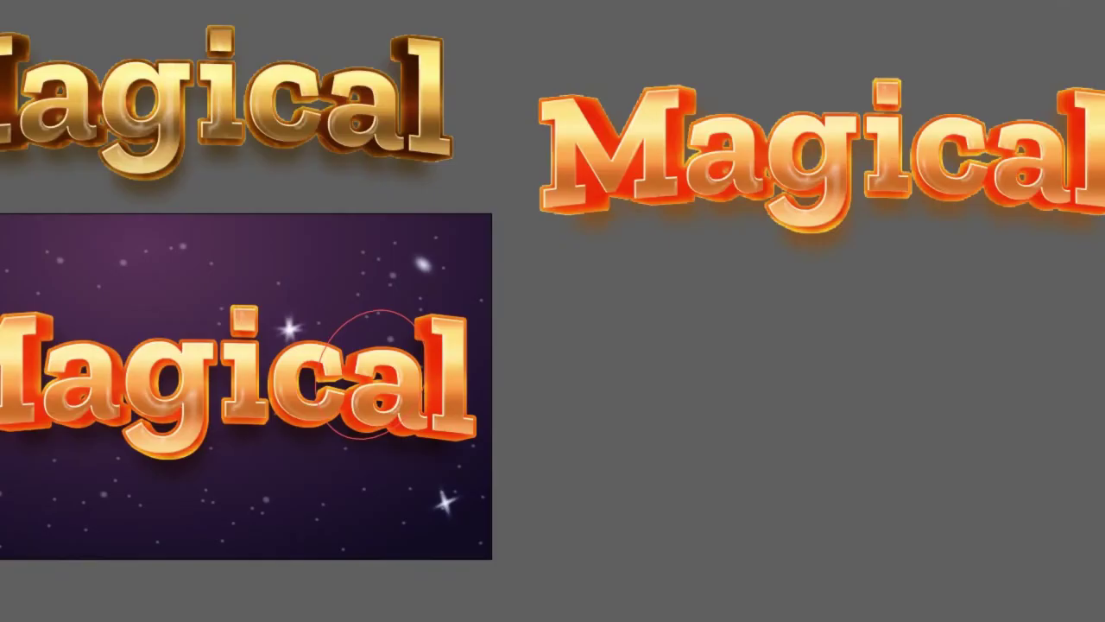
drag(371, 319, 406, 432)
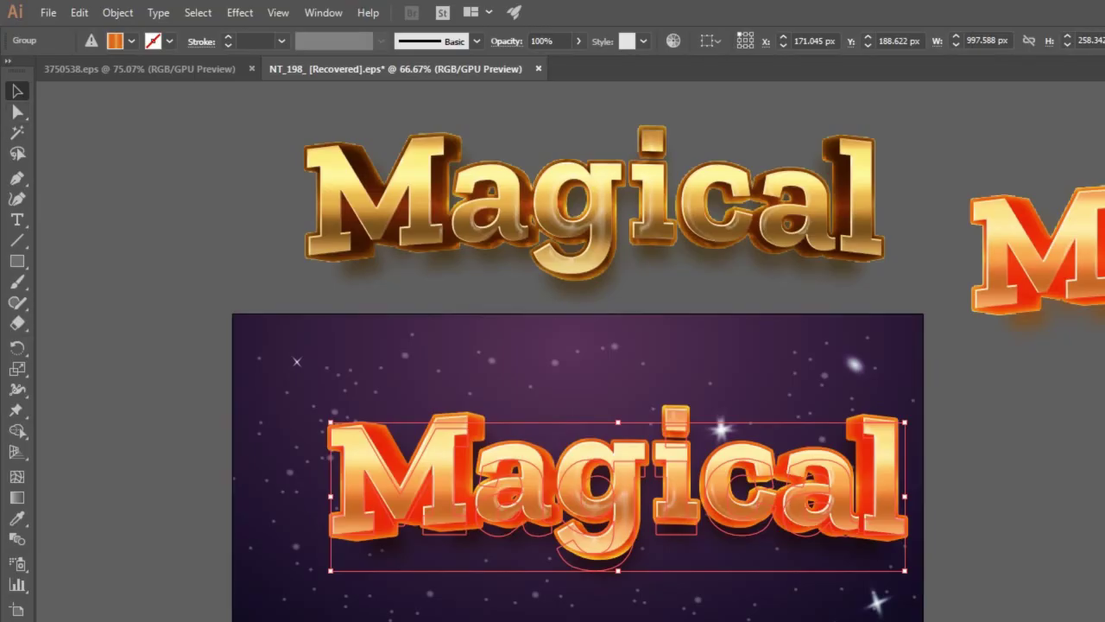
click(118, 12)
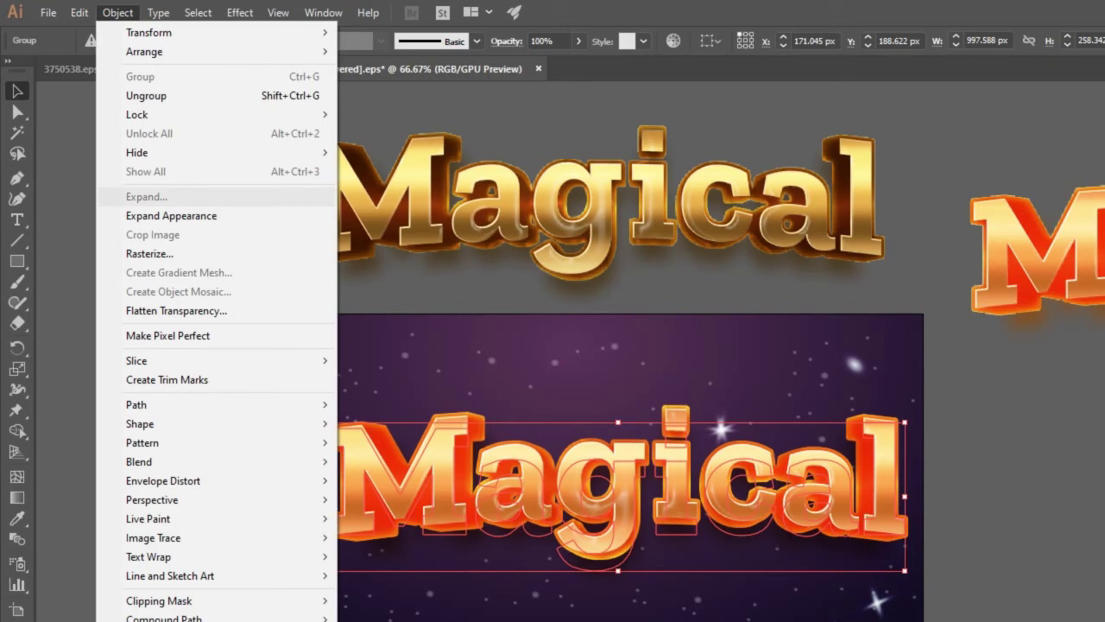
click(170, 215)
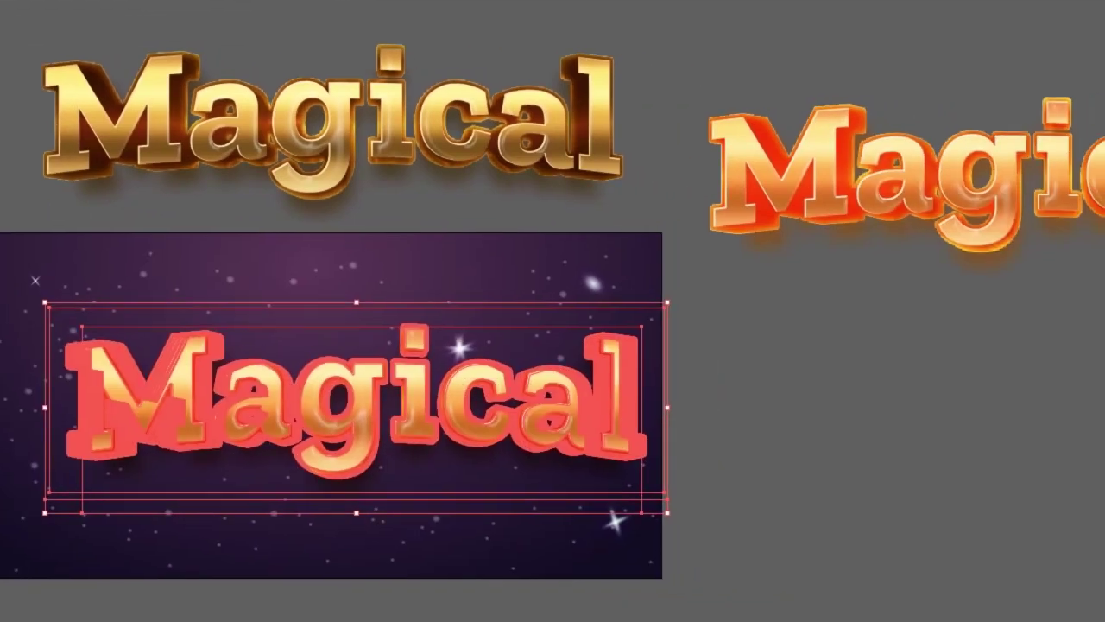
key(ctrl+shift+a)
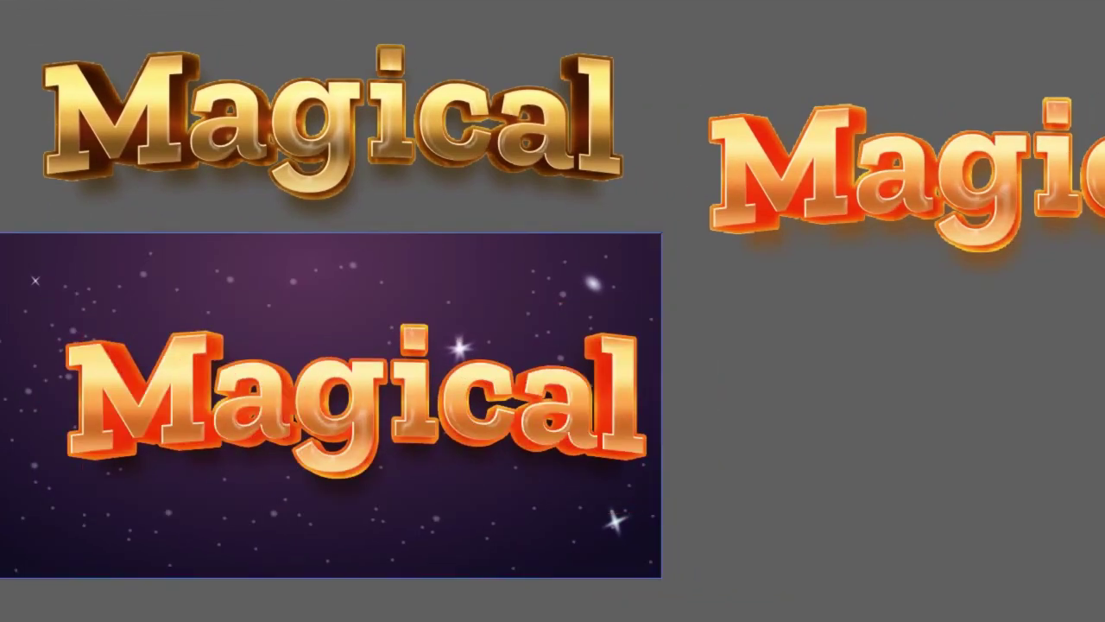
click(561, 363)
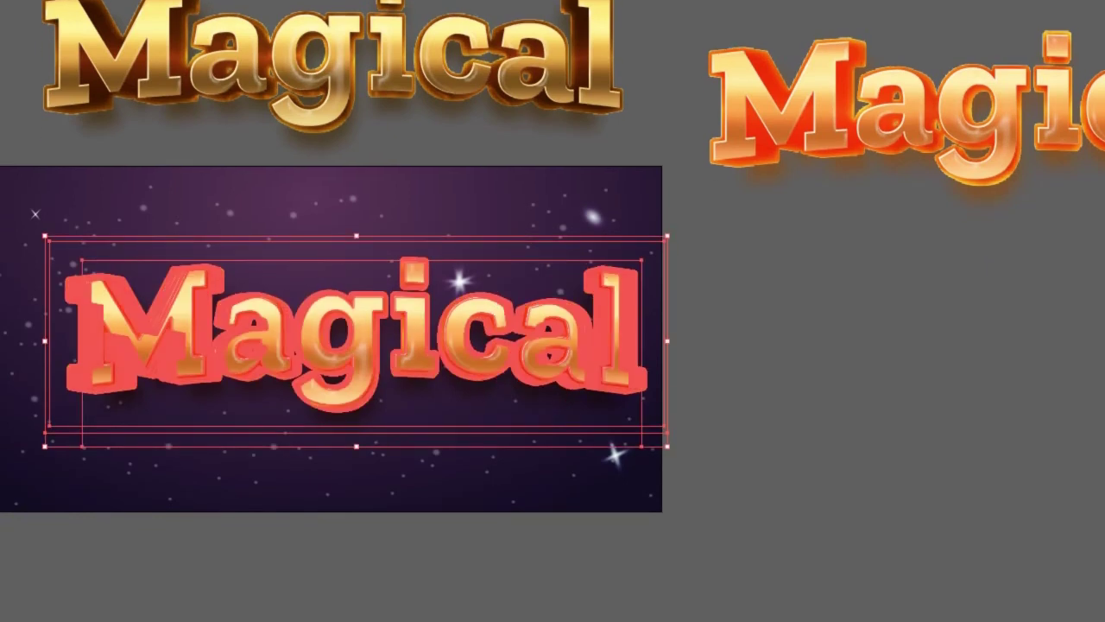
drag(666, 446, 509, 396)
key(ctrl+shift+a)
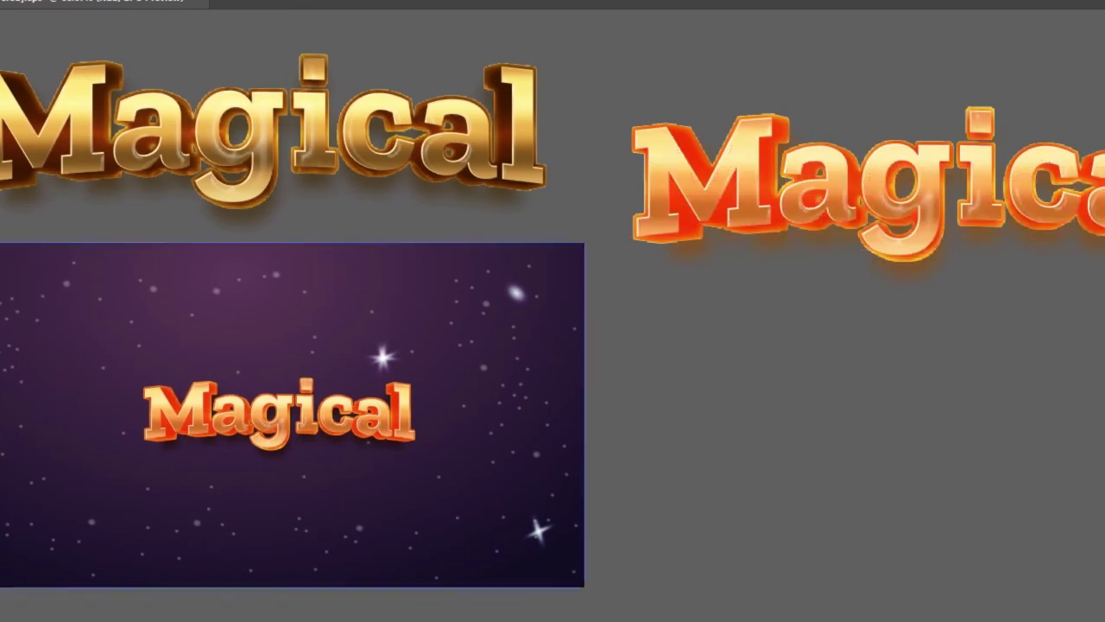
- Shrink the Magical text on the purple background further, then enlarge it into a wide headline
click(276, 410)
drag(415, 449, 276, 456)
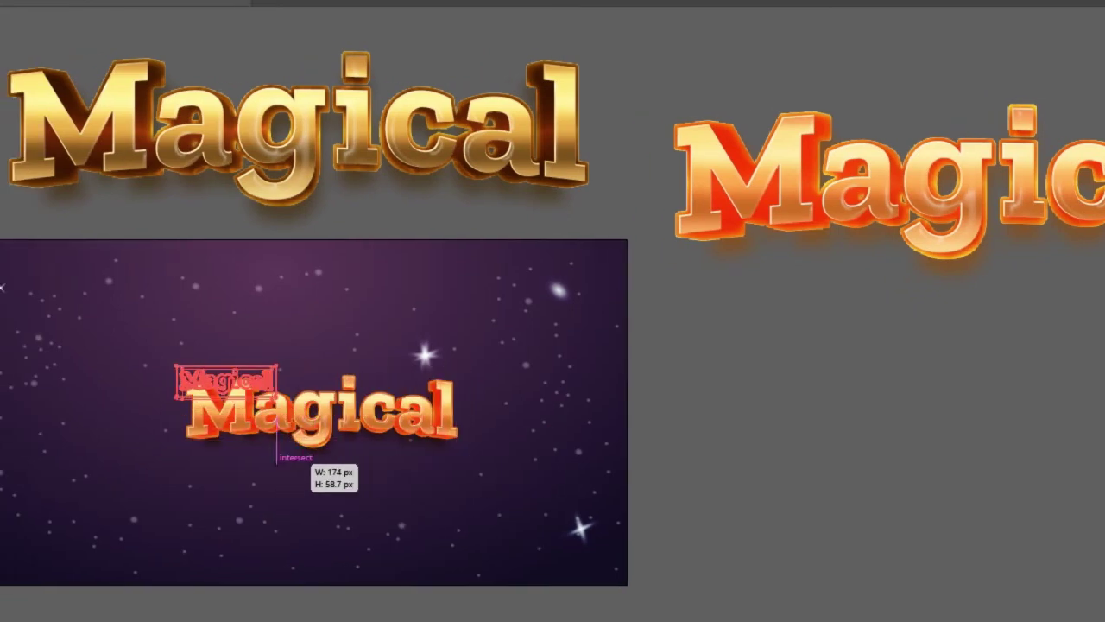
key(ctrl+shift+a)
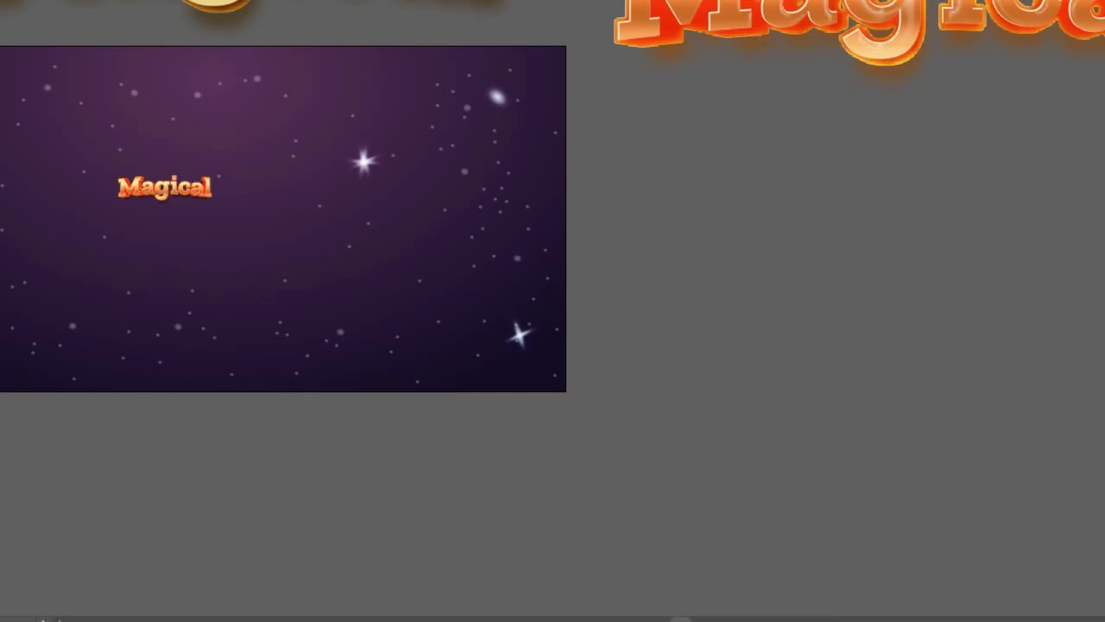
key(ctrl+a)
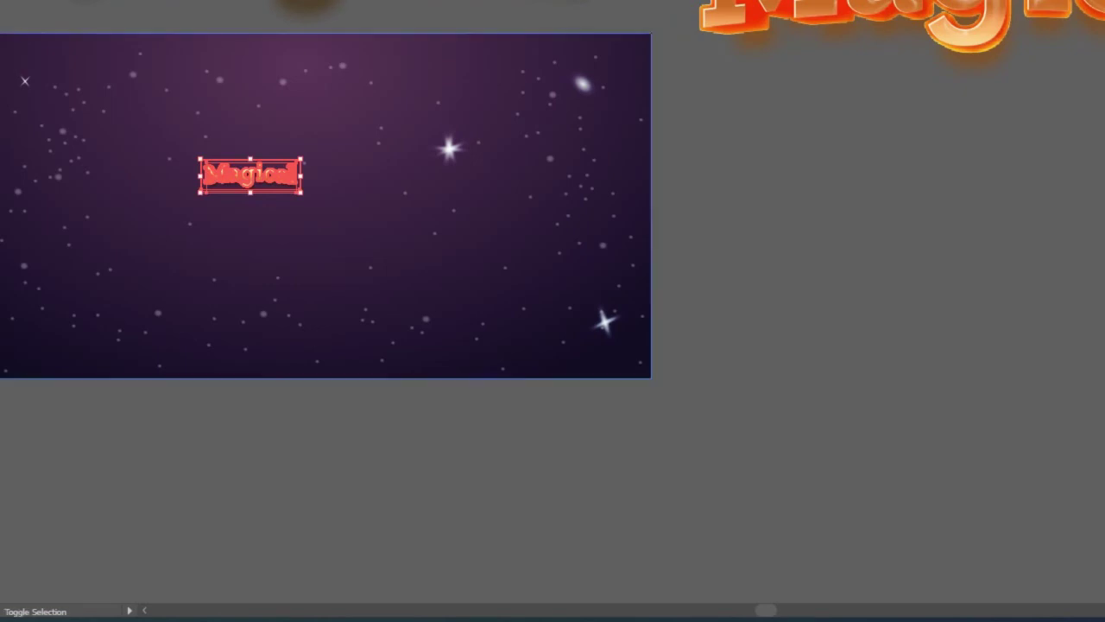
drag(301, 192, 592, 284)
key(ctrl+shift+a)
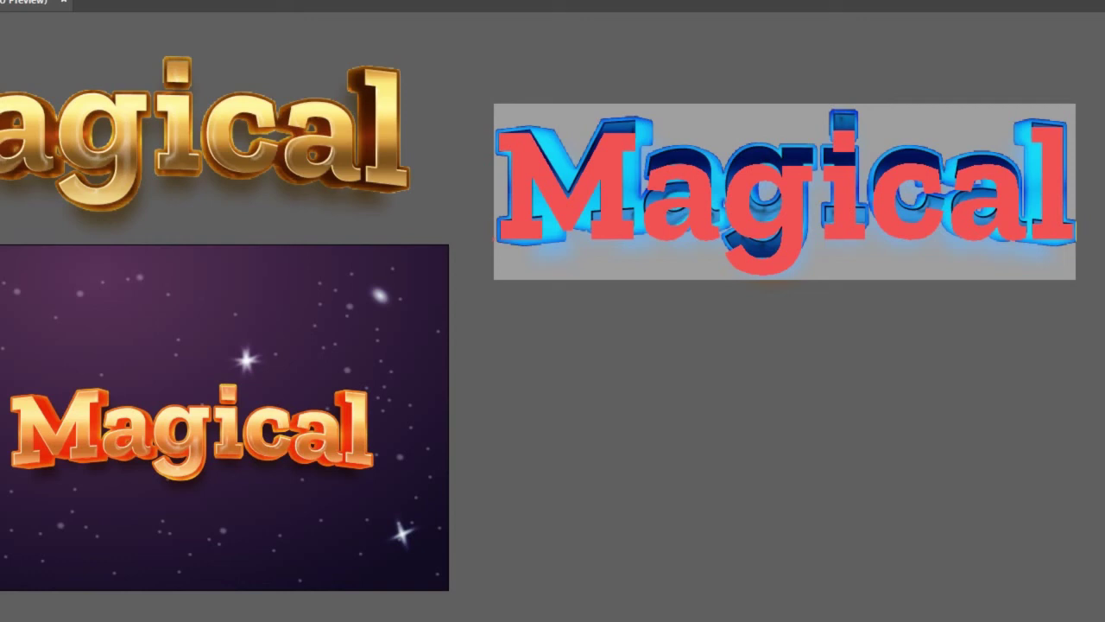
- Retype the orange copy as 'Olympus' and stack it above Magical on the starry background
text(Olympus)
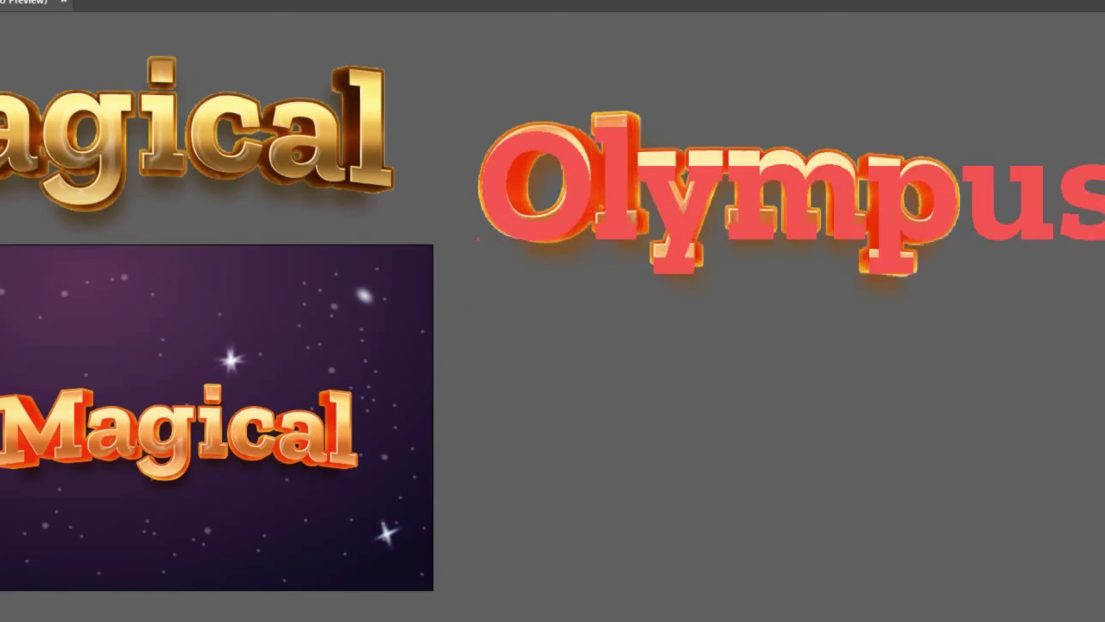
key(Escape)
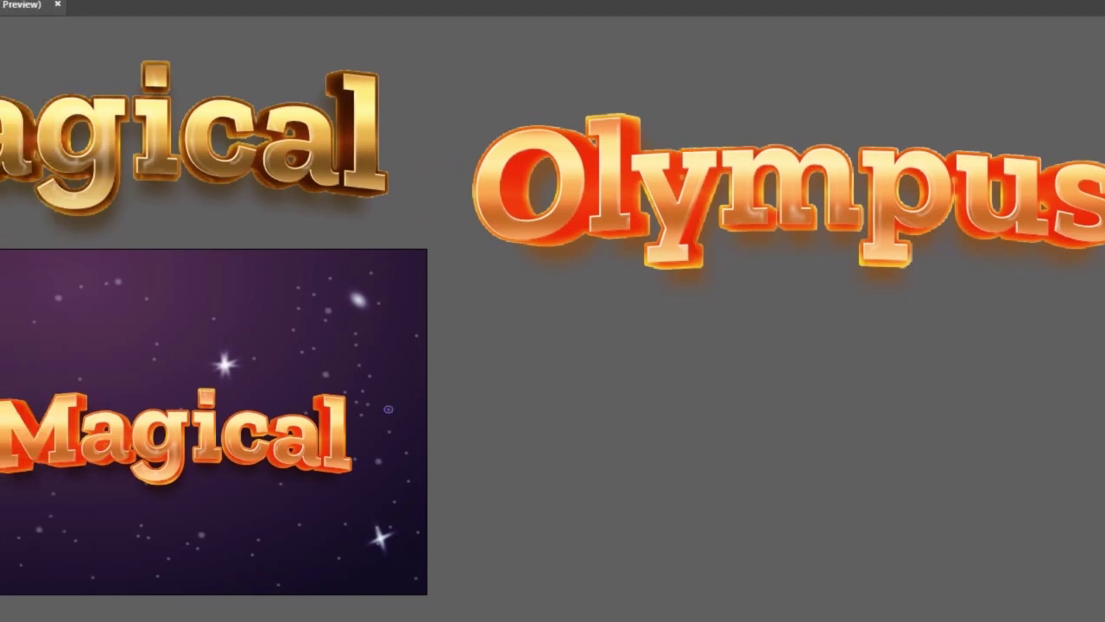
click(147, 432)
drag(362, 406, 298, 406)
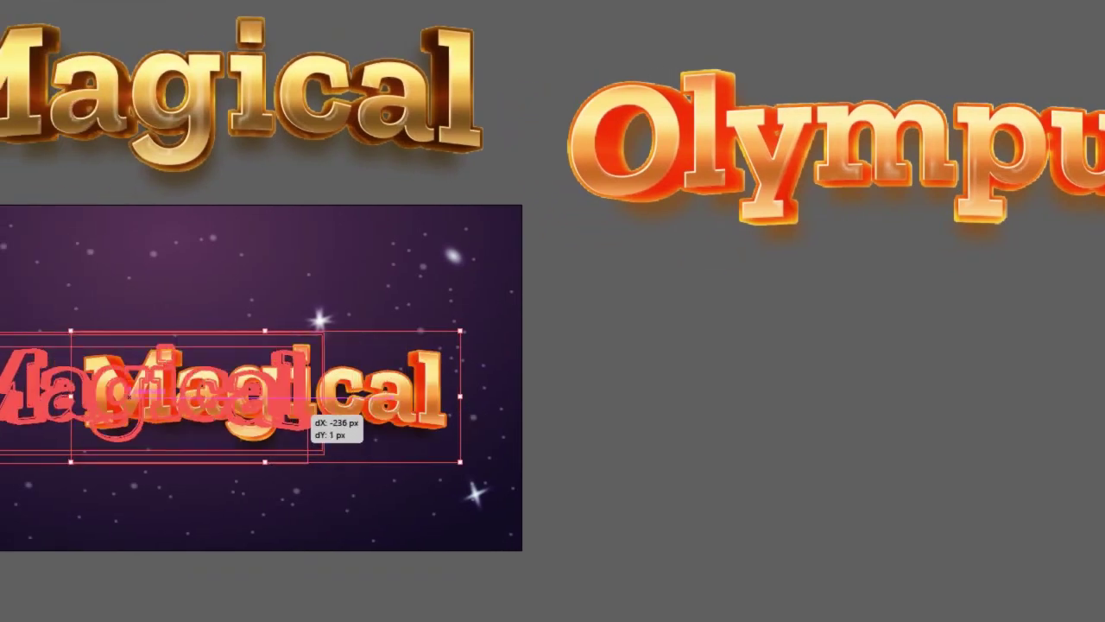
mouse_move(861, 159)
mouse_down()
mouse_move(855, 182)
mouse_move(333, 296)
mouse_move(345, 278)
mouse_move(349, 207)
mouse_up()
drag(334, 344, 358, 384)
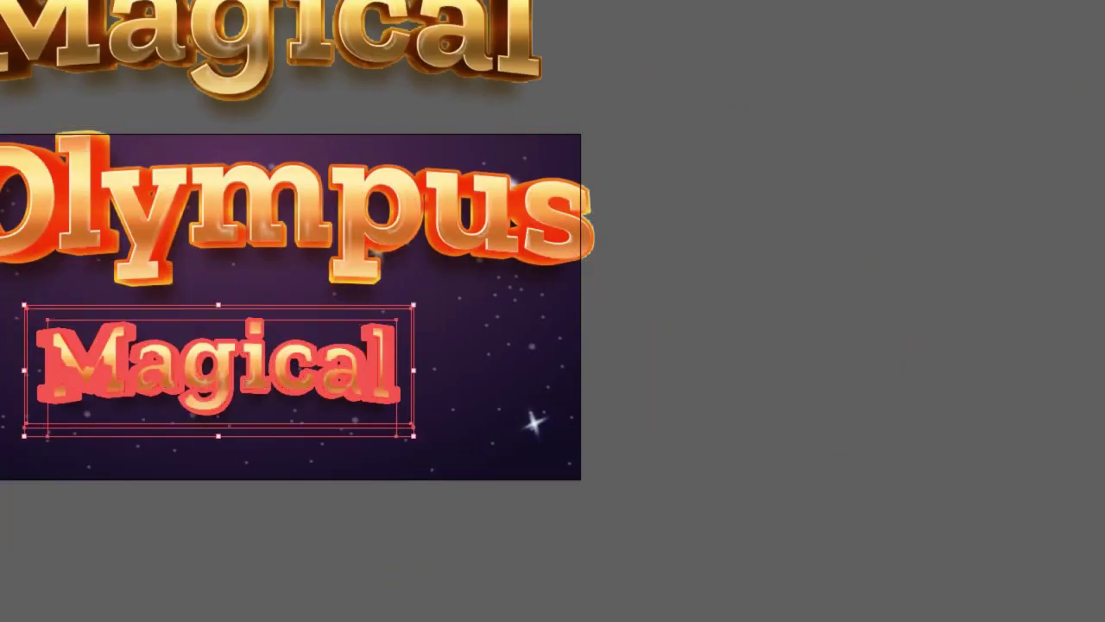
drag(581, 235, 561, 275)
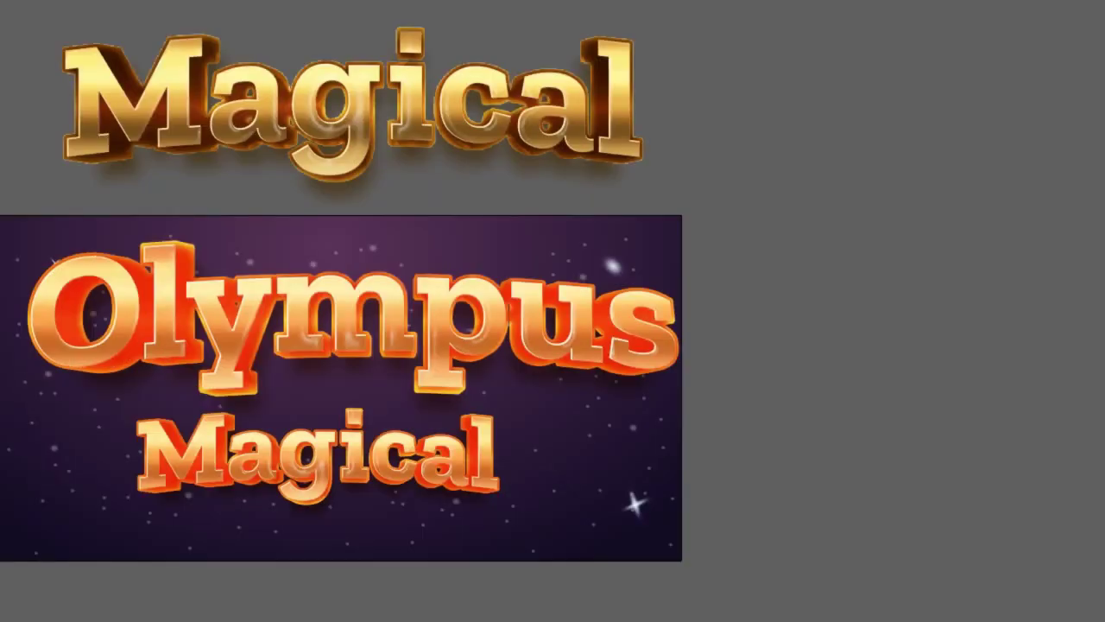